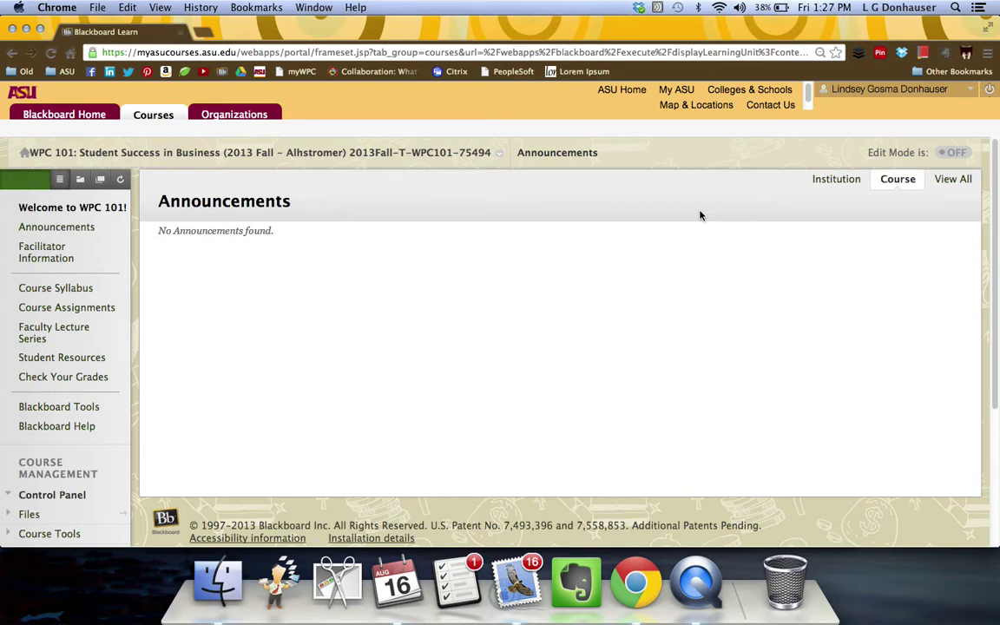
- Turn Edit Mode on to view the announcement editing options, and turn it back off
click(953, 154)
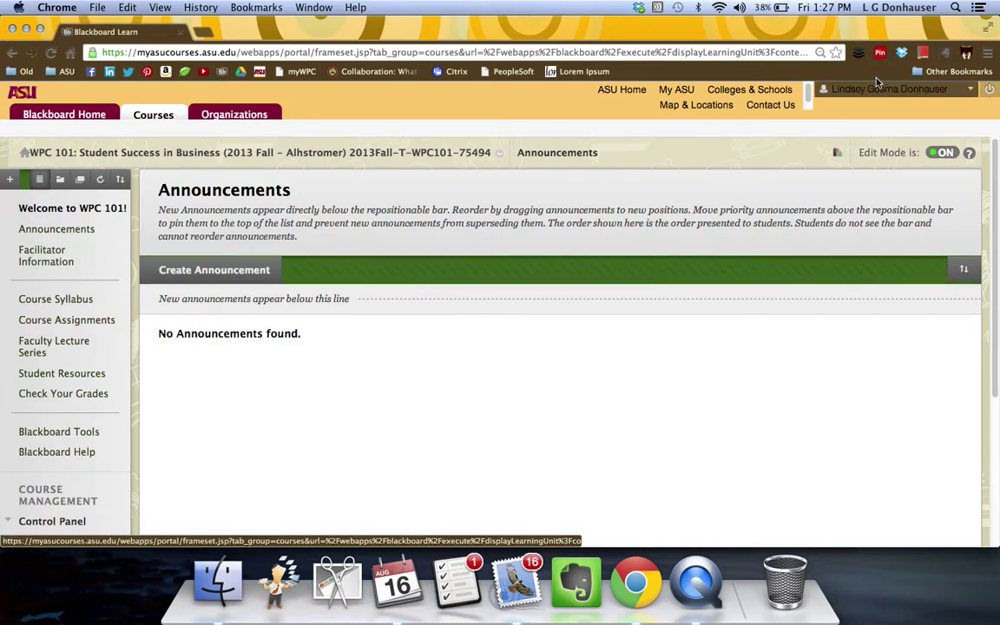
click(944, 154)
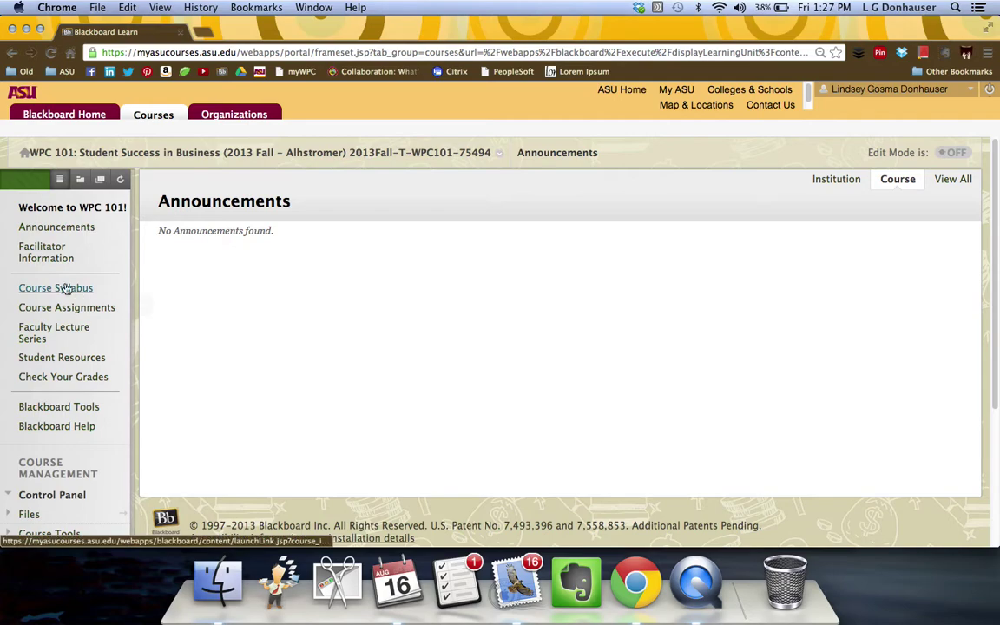
- Open Facilitator Information and check the contact's editing options with Edit Mode on, switching it off when done
click(50, 260)
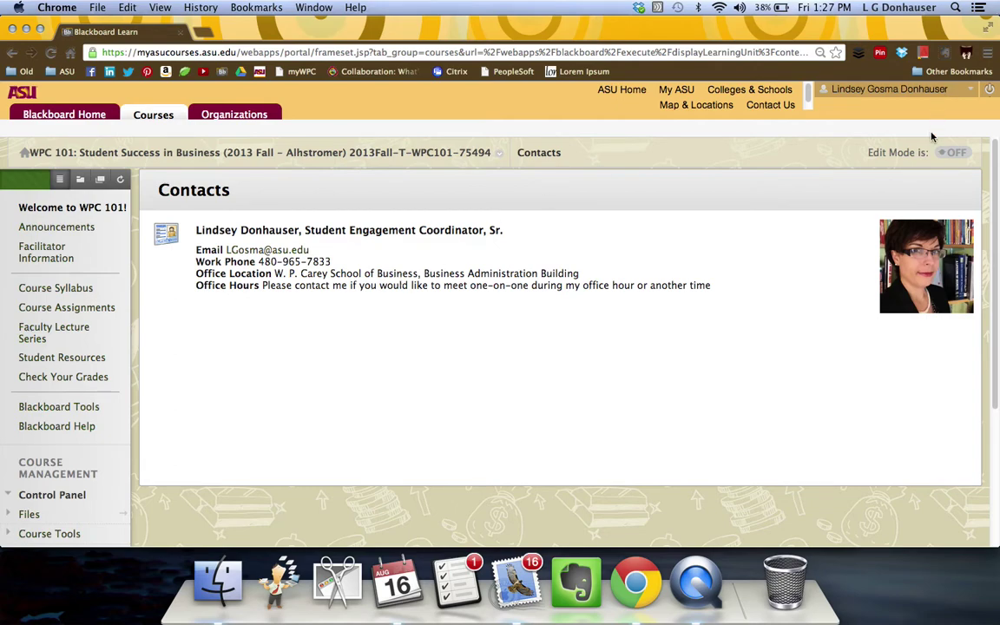
click(954, 157)
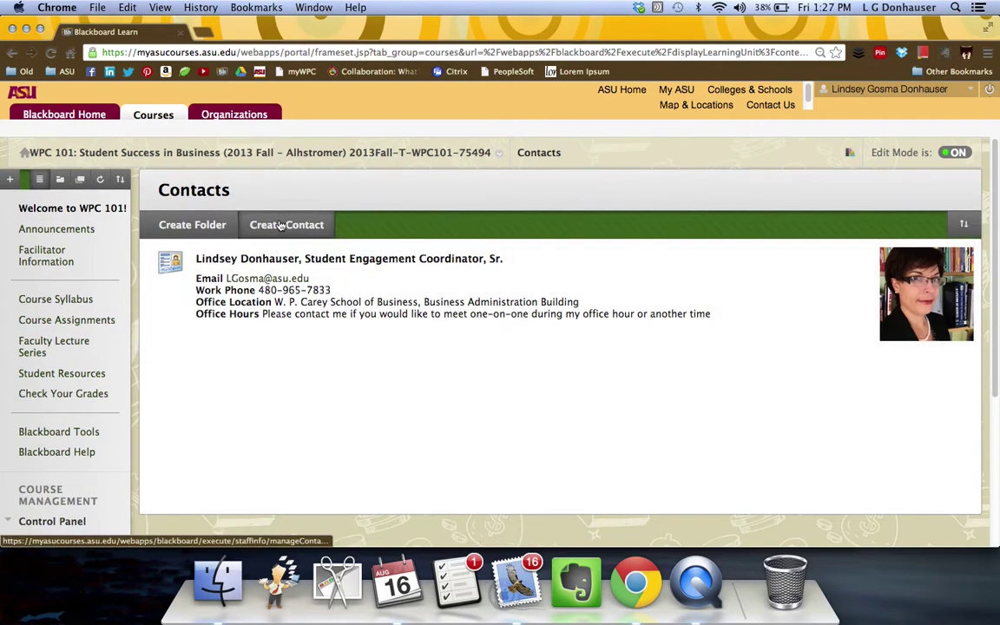
click(510, 261)
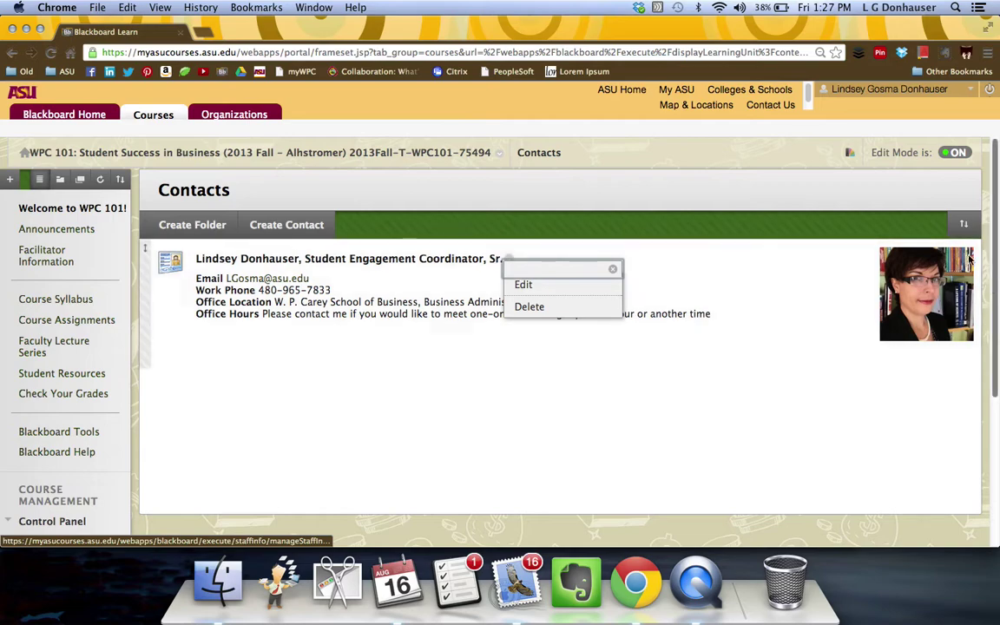
click(954, 151)
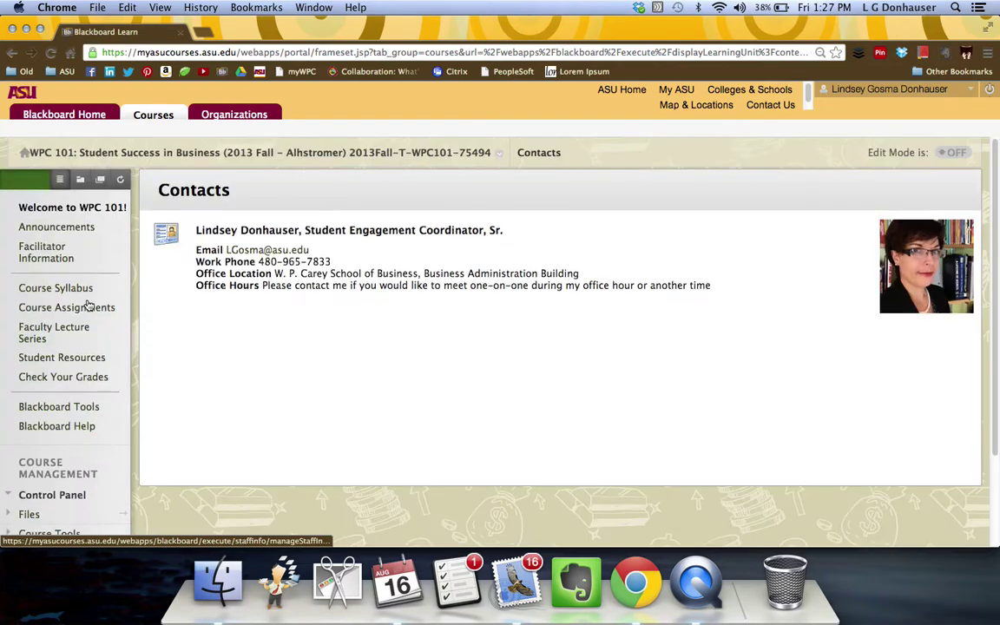
- Open the Course Syllabus, view the Honor Code page and return to the syllabus placeholder page
click(73, 288)
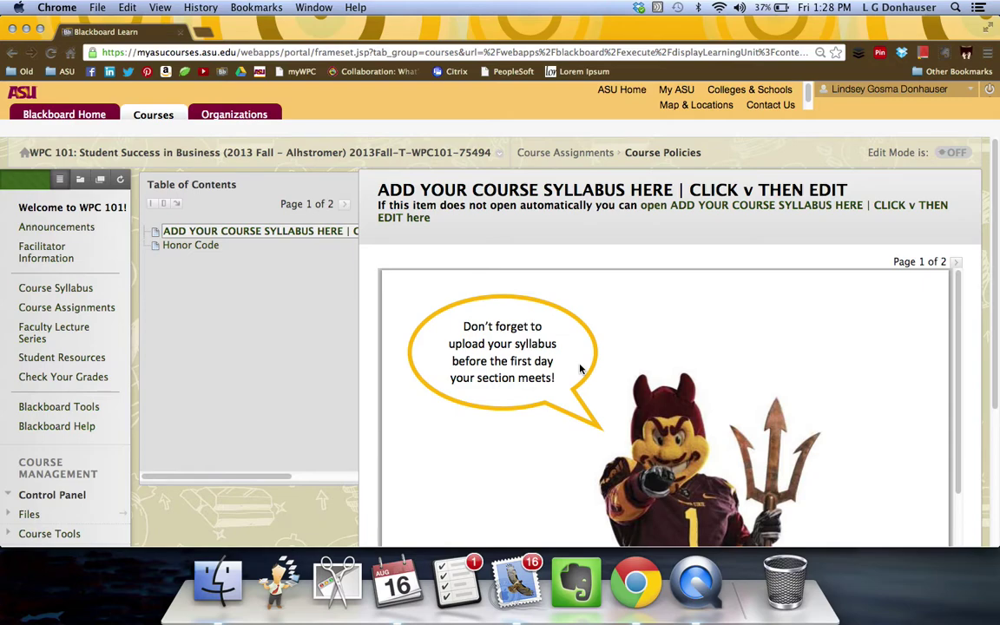
click(192, 246)
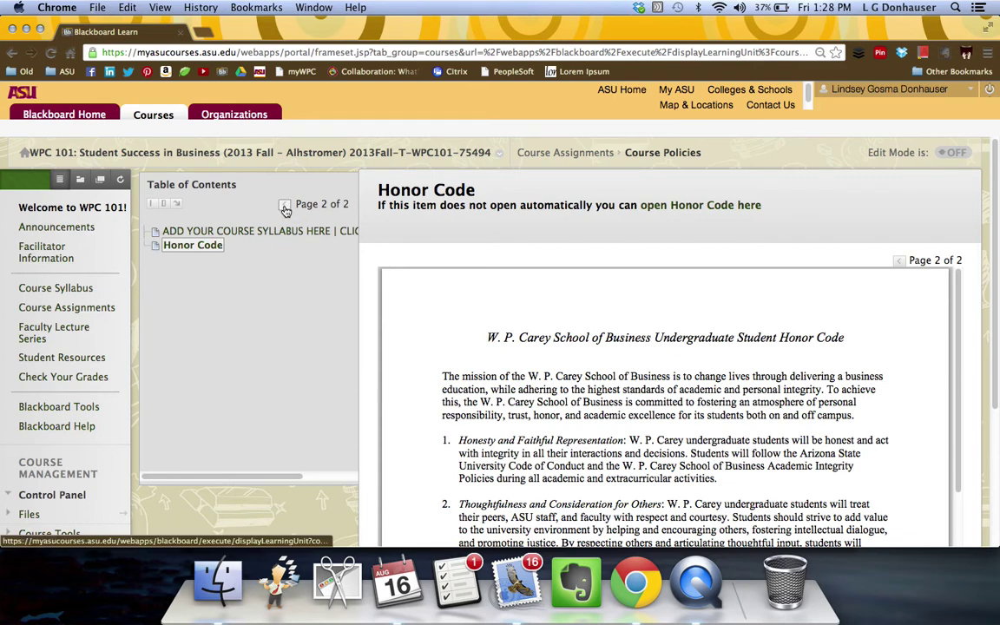
click(899, 261)
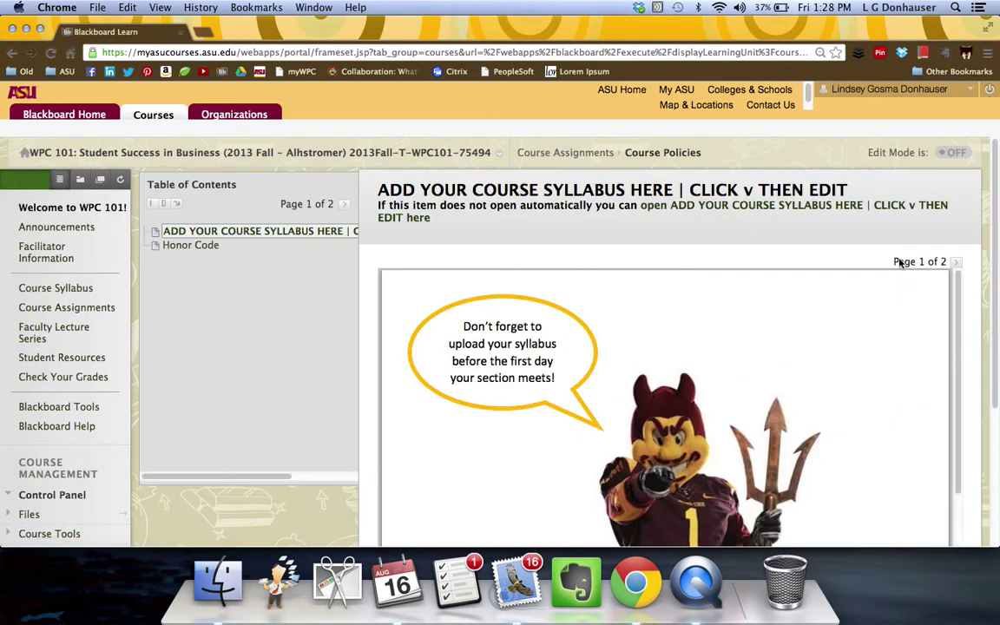
- Try the table of contents layouts, leave it minimized, and advance to the Honor Code page
click(175, 207)
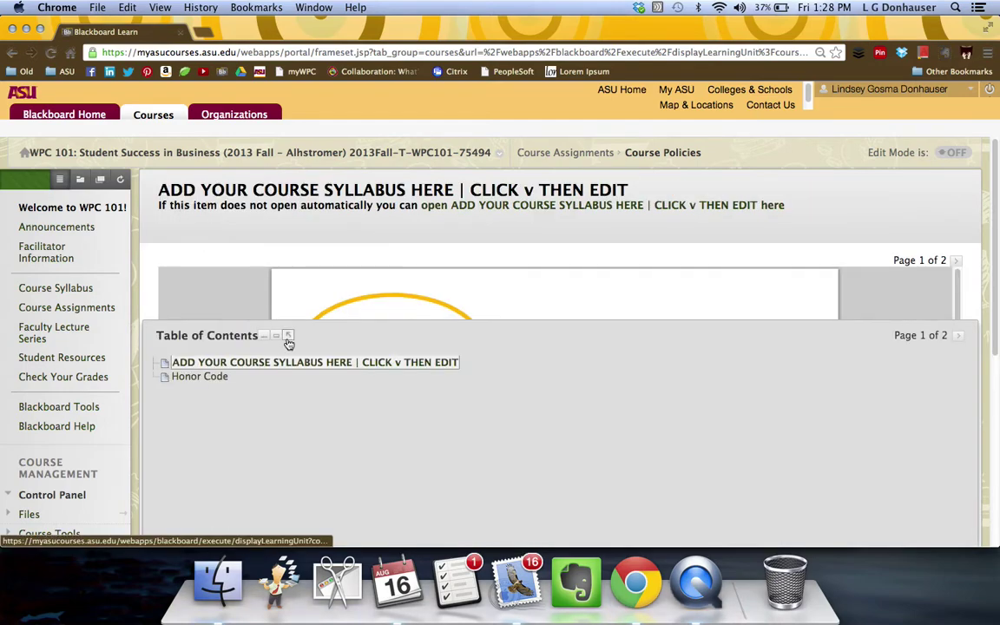
click(287, 336)
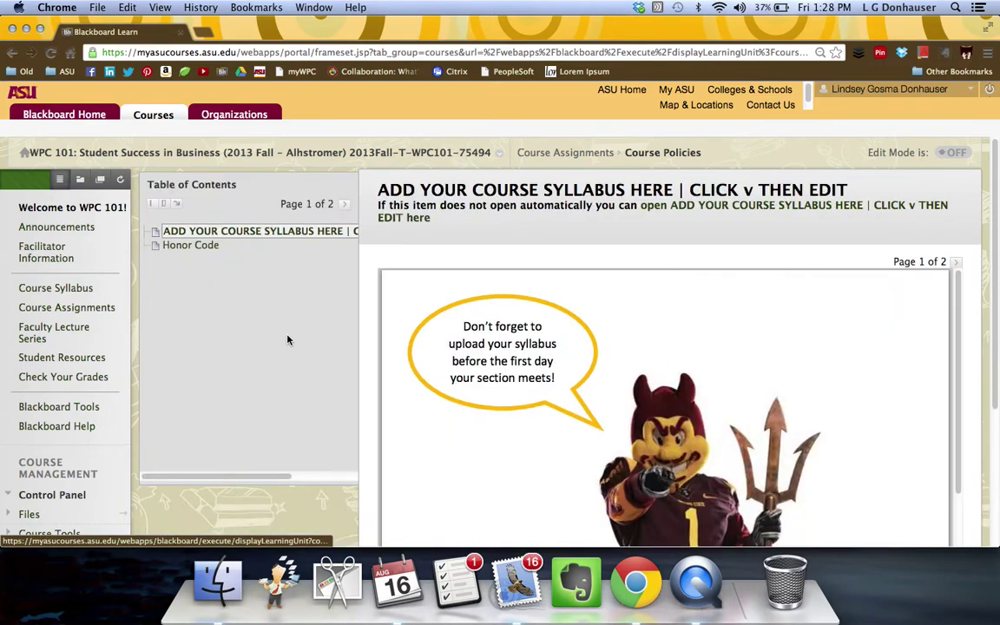
click(156, 208)
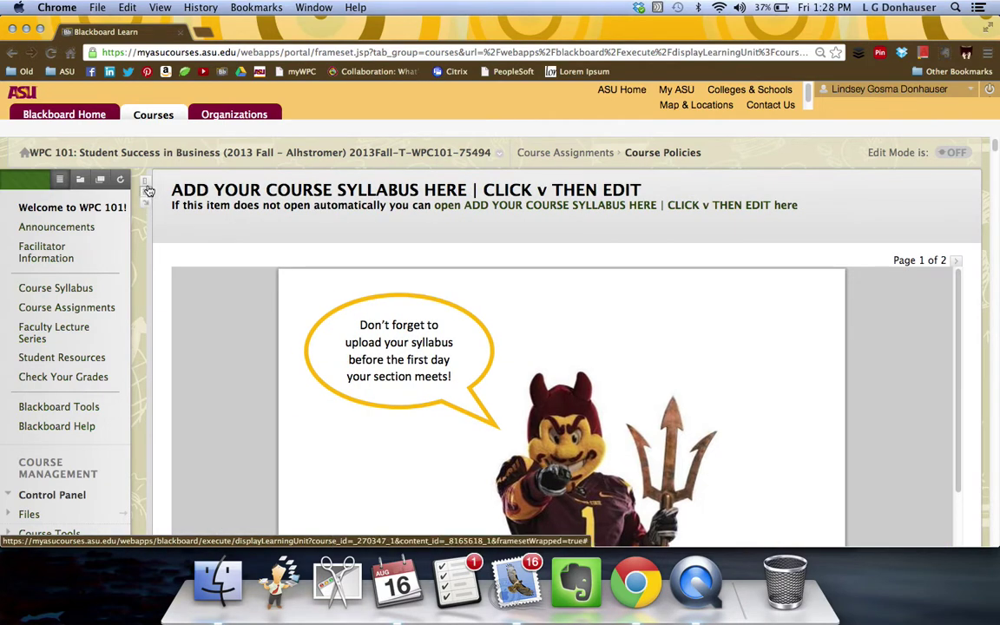
click(147, 187)
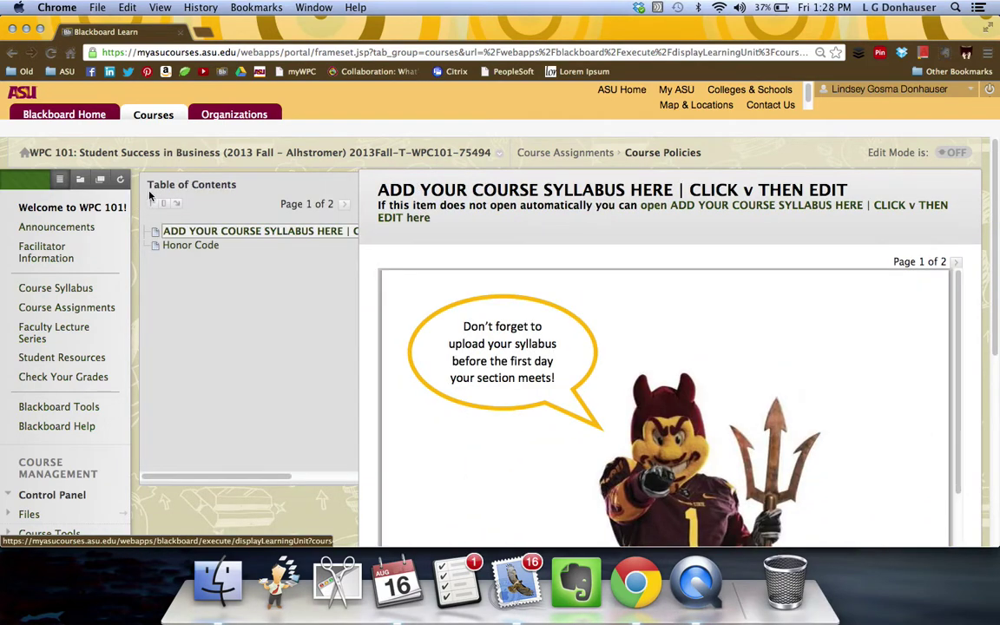
click(156, 209)
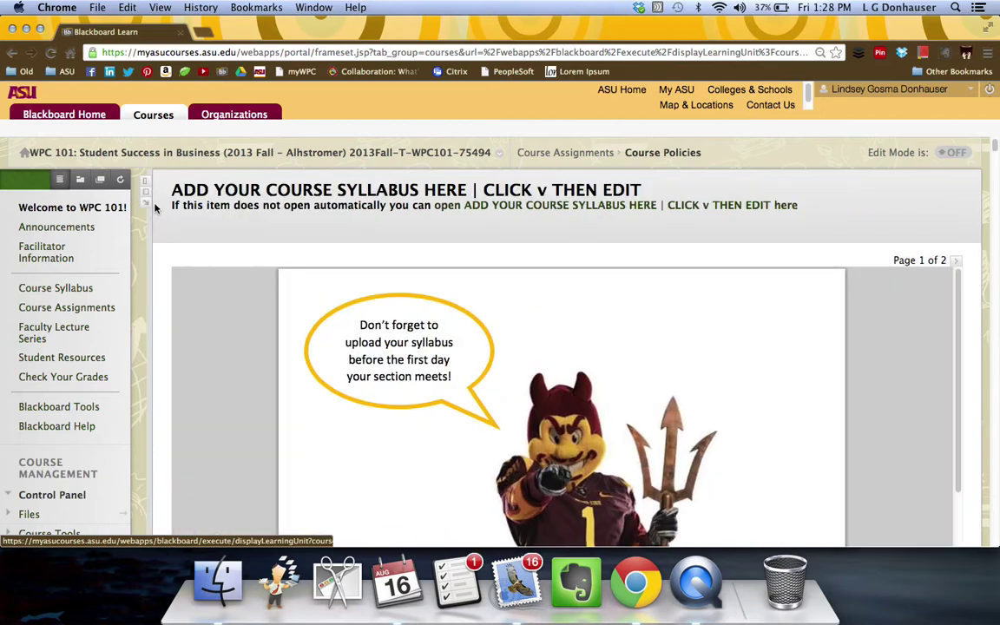
click(955, 263)
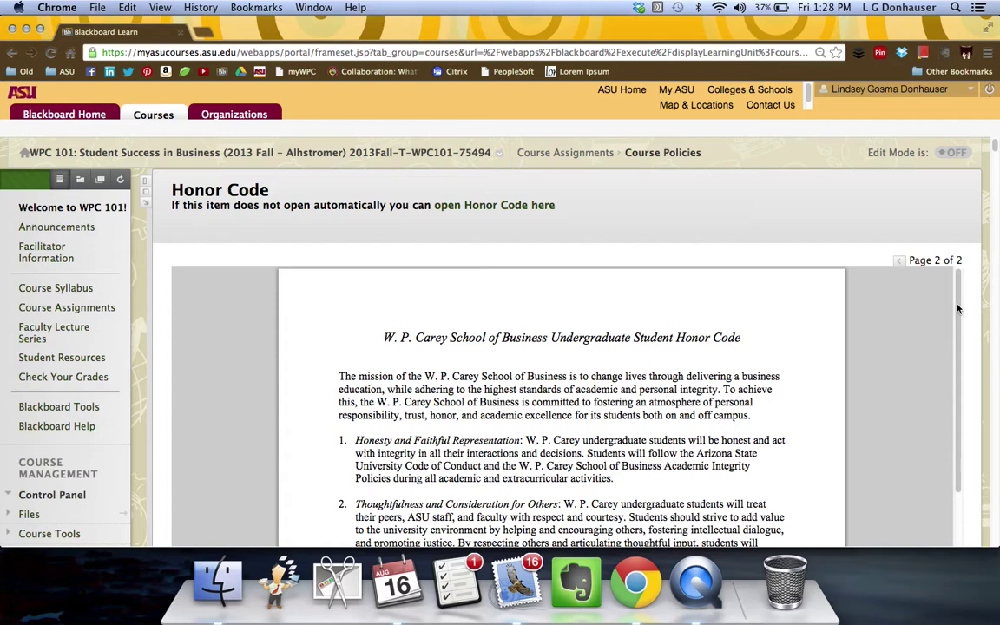
- Open Reflection #1 from Course Assignments and restore its table of contents beside the content
click(78, 307)
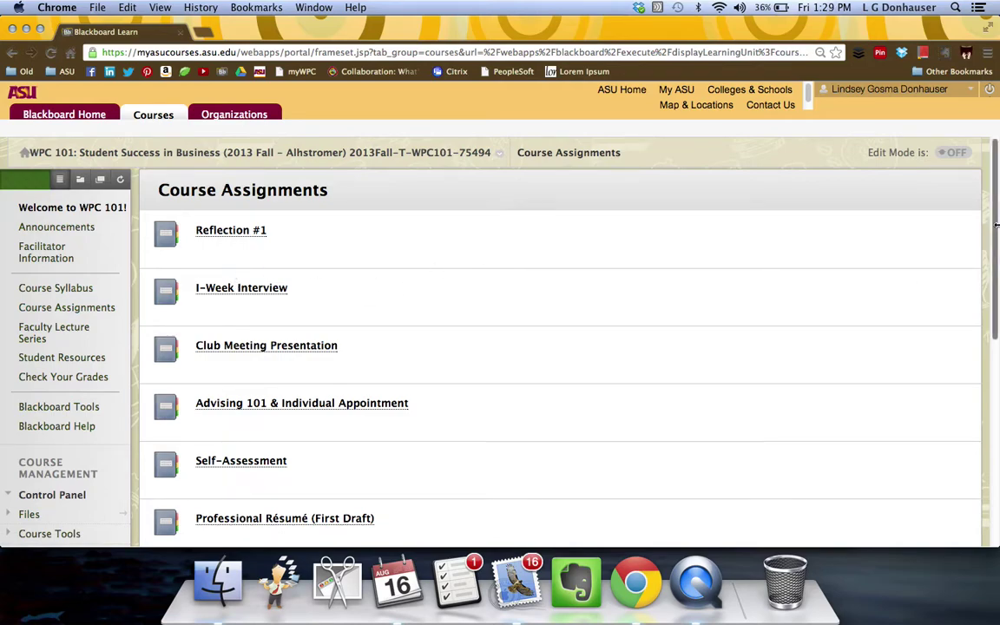
drag(993, 223, 991, 196)
click(227, 230)
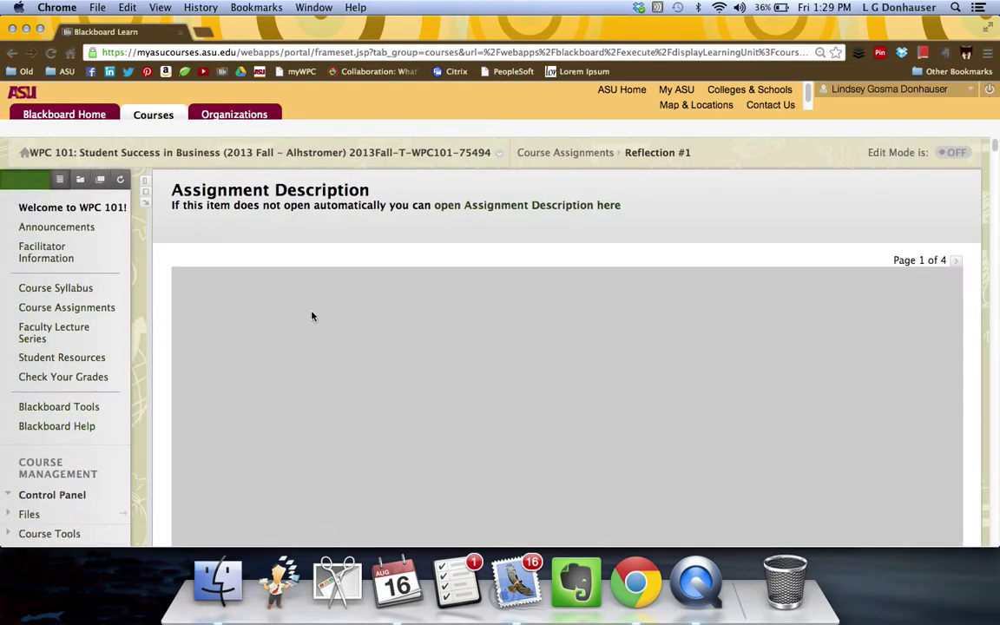
click(146, 195)
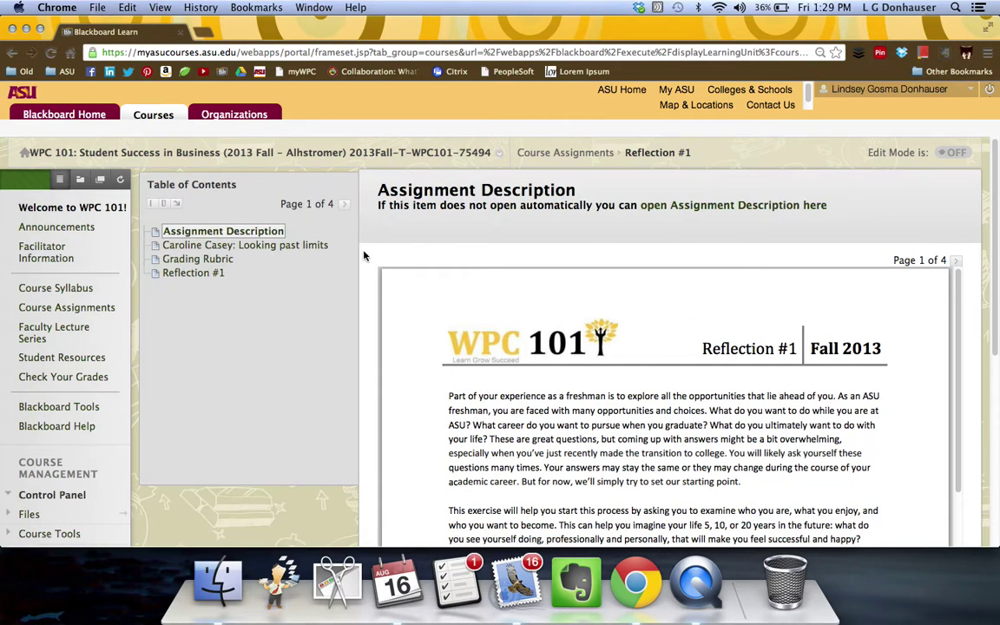
- Look through Reflection #1's assignment description, Caroline Casey video, Grading Rubric and submission page
drag(996, 292, 992, 314)
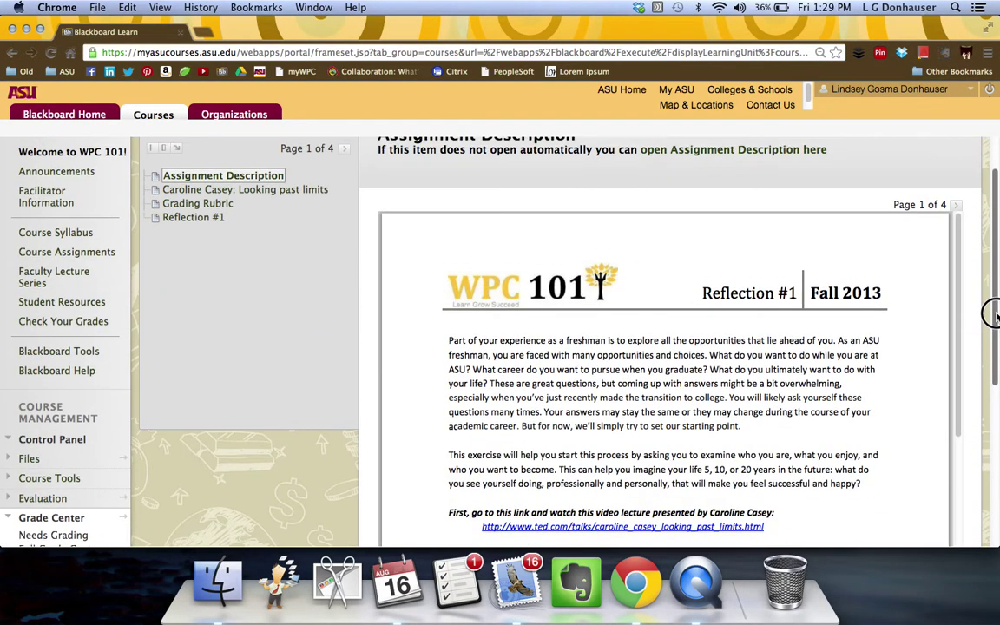
click(244, 190)
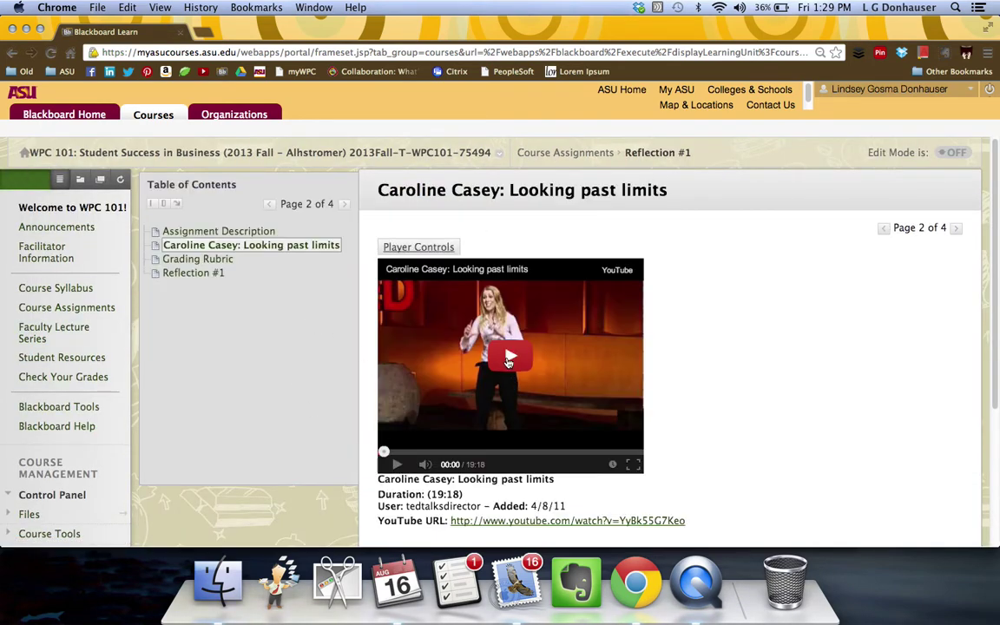
click(200, 261)
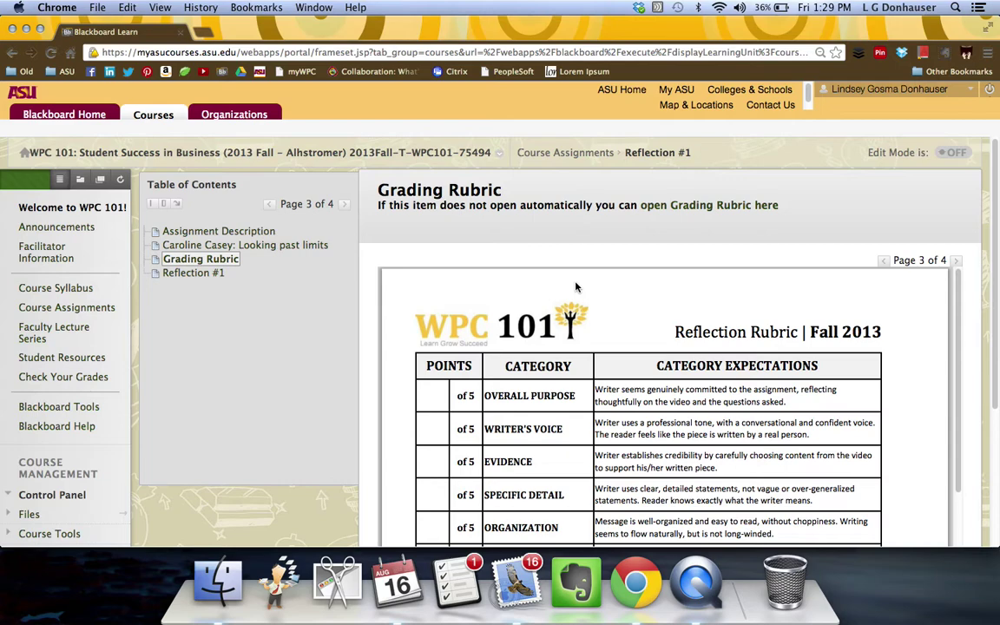
click(209, 276)
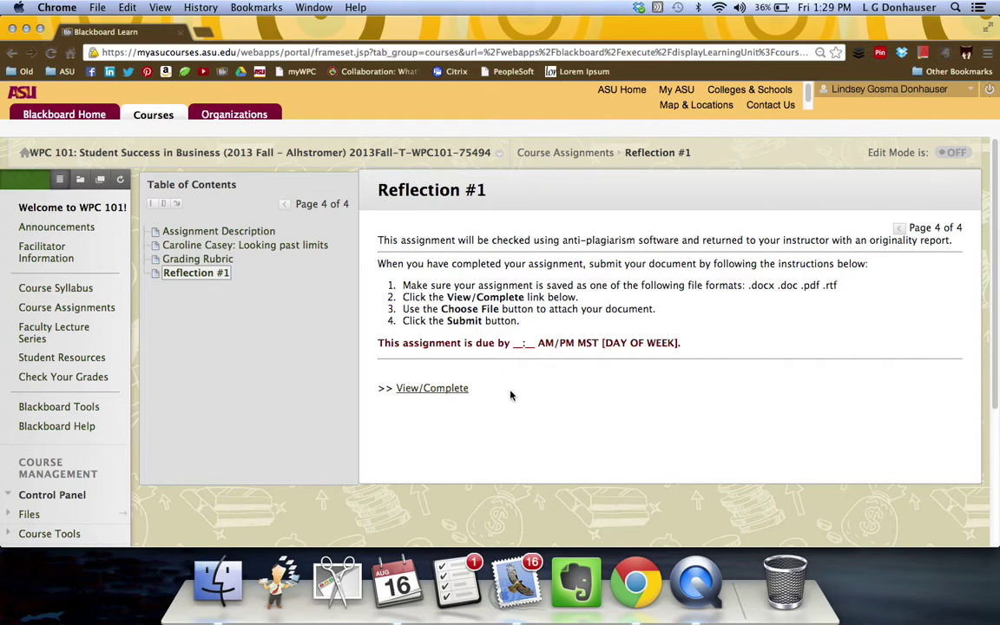
- Highlight the accepted file formats instruction and the due date line in Reflection #1, dismissing the calendar reminder
drag(853, 289, 391, 288)
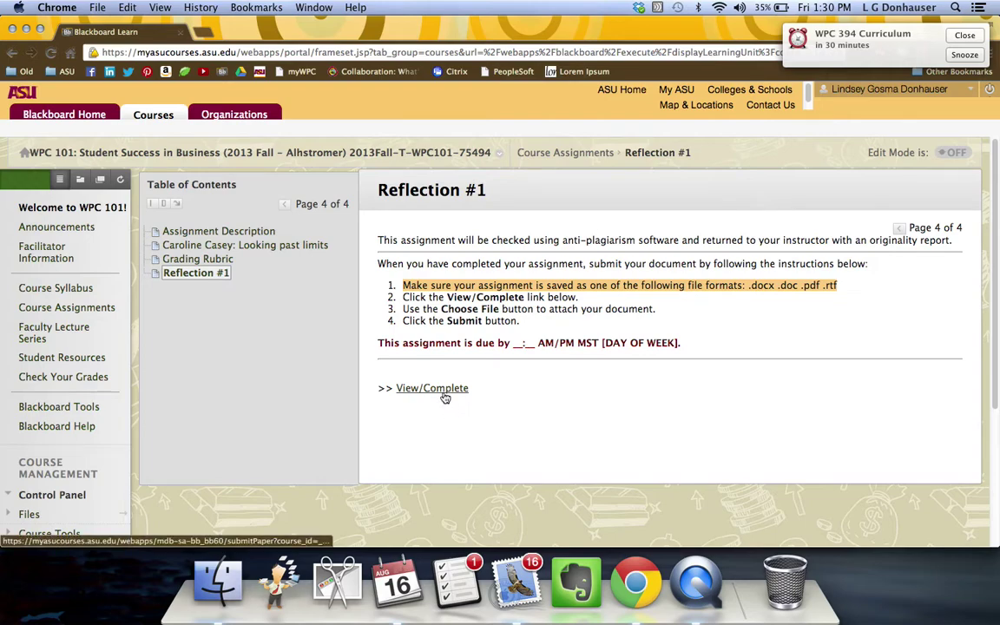
click(973, 35)
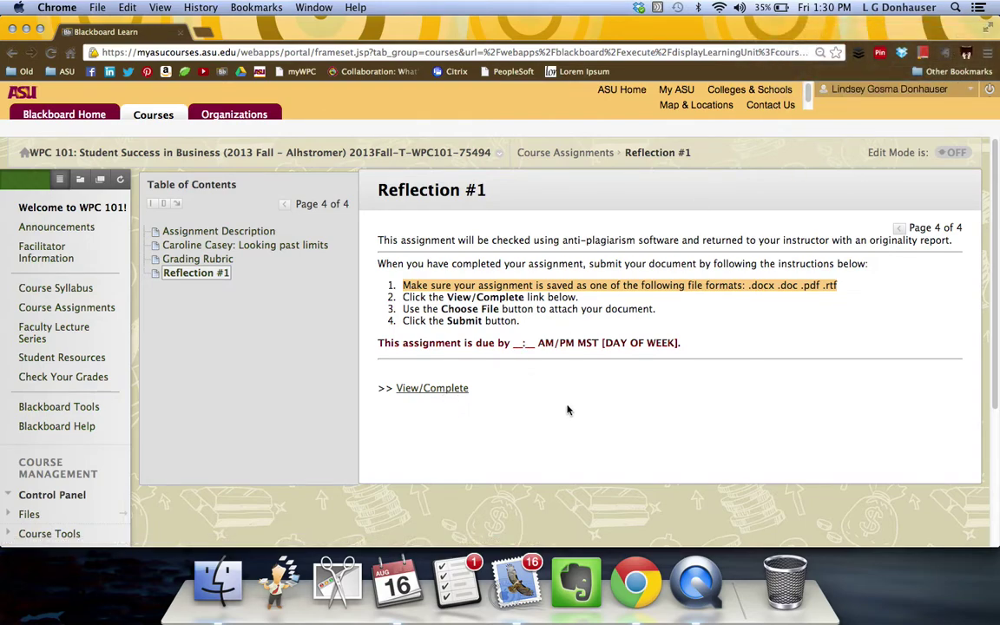
drag(378, 343, 691, 347)
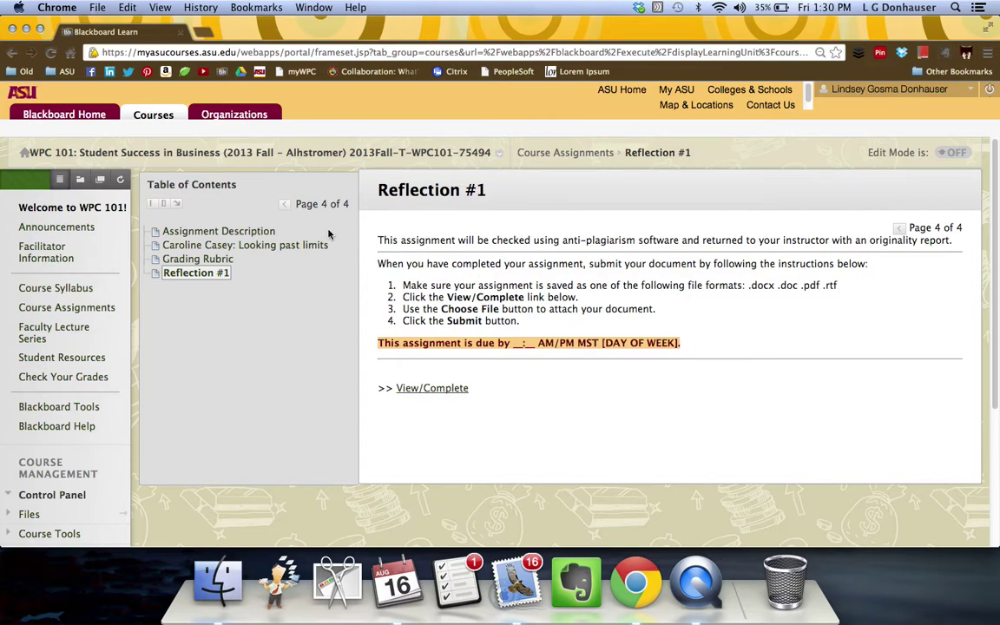
- Revisit the Course Assignments list, and open Faculty Lecture Series with its live calendar set to September 2013
click(98, 308)
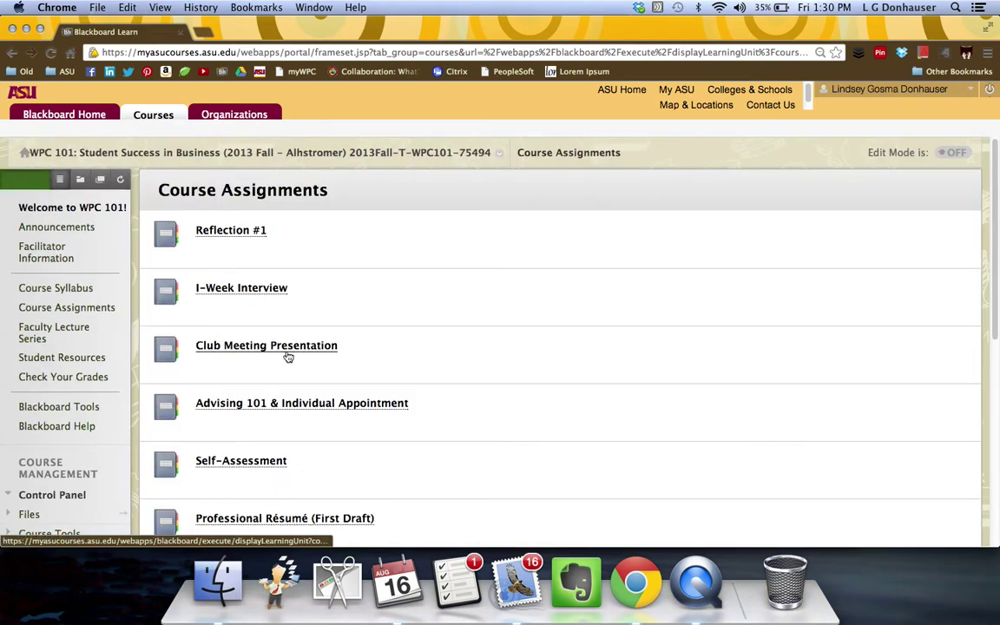
click(35, 333)
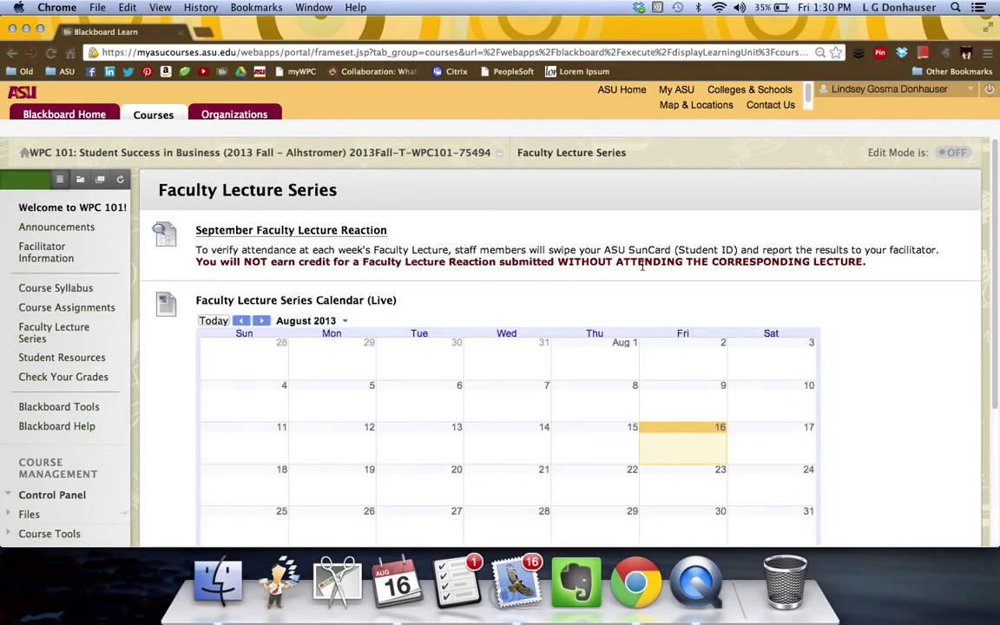
drag(989, 217, 992, 267)
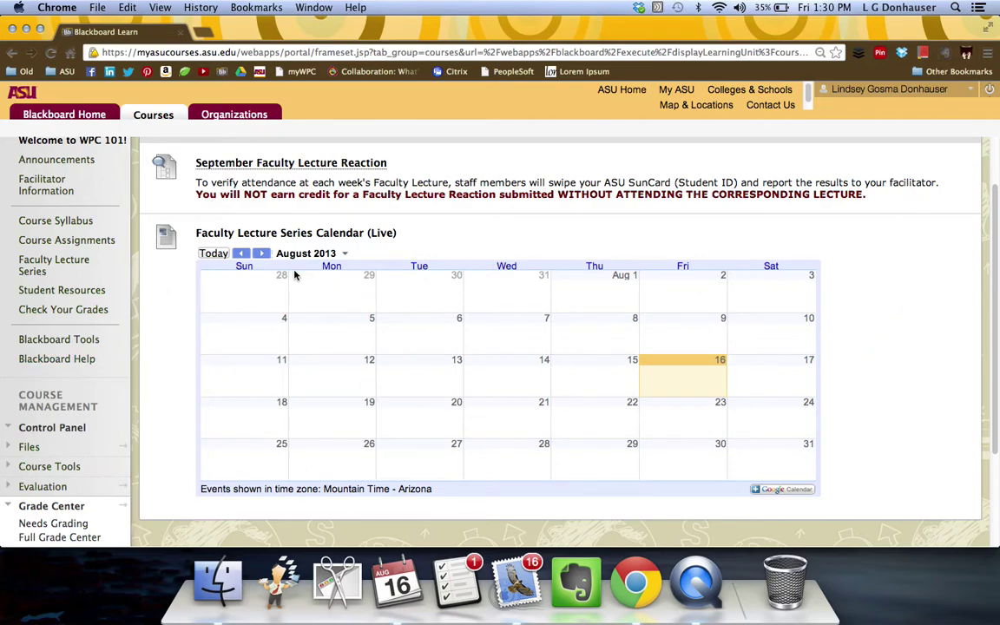
click(259, 253)
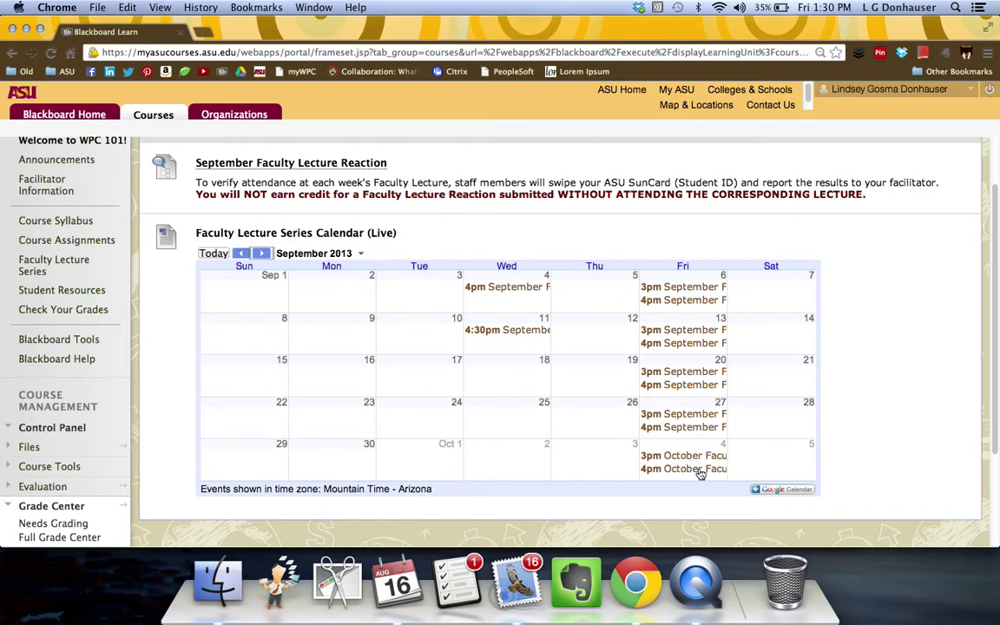
- Open the September 4 faculty lecture's details and view its location zoomed in on Google Maps
click(515, 289)
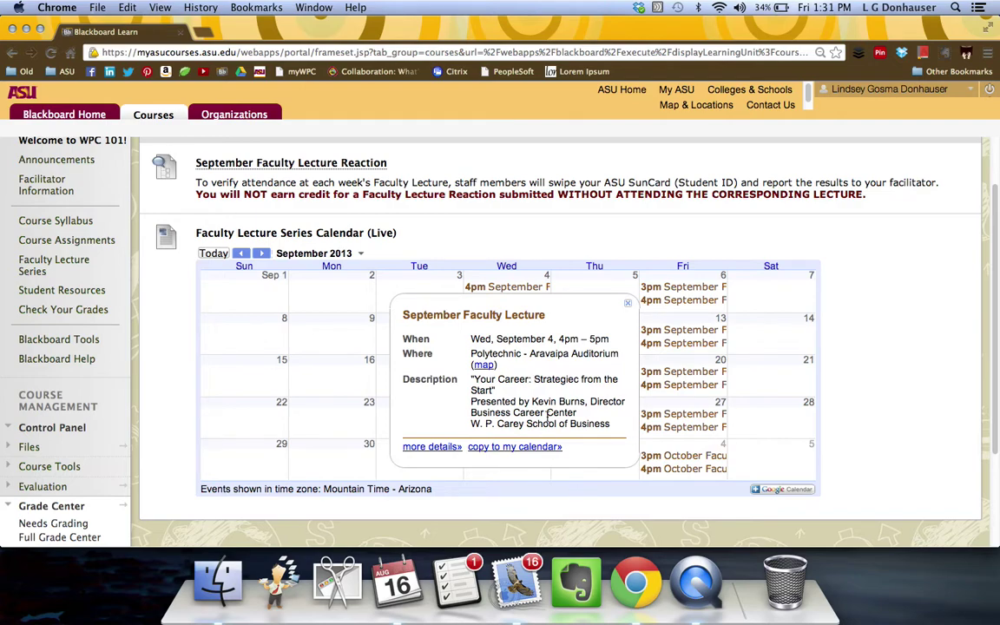
right_click(484, 364)
click(520, 283)
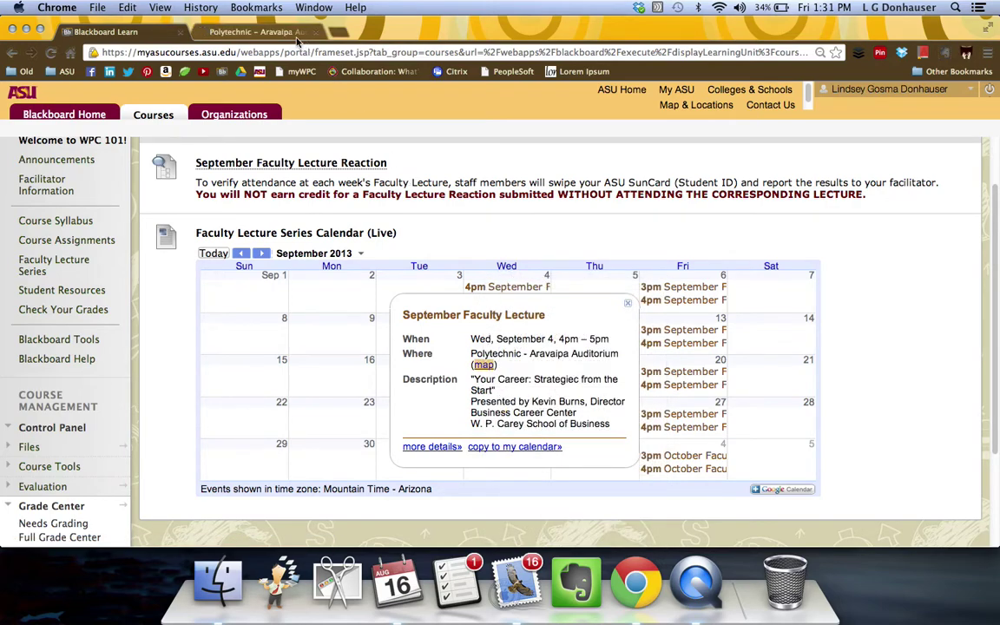
click(261, 32)
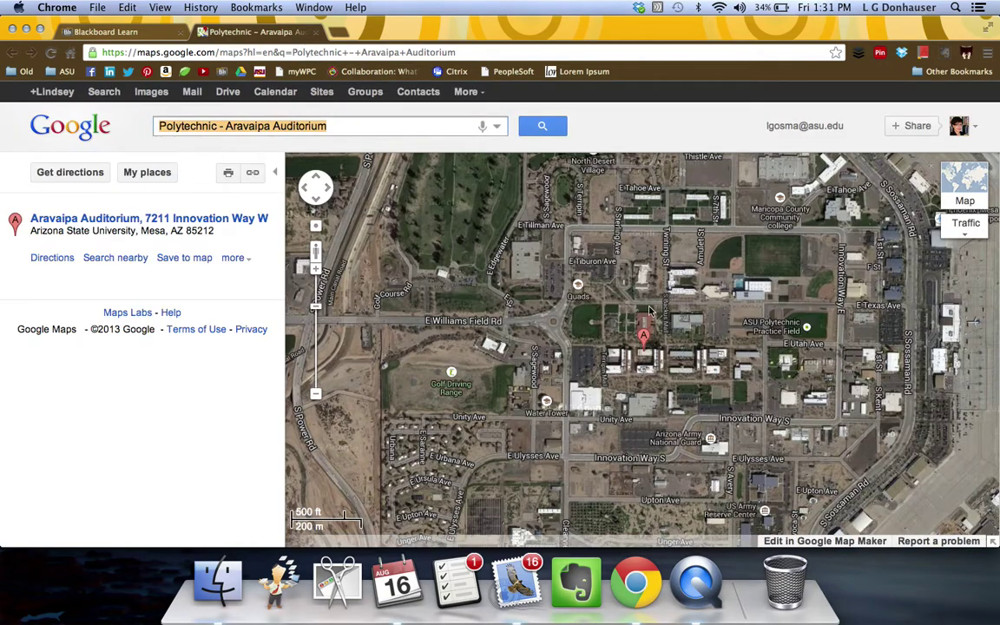
click(318, 273)
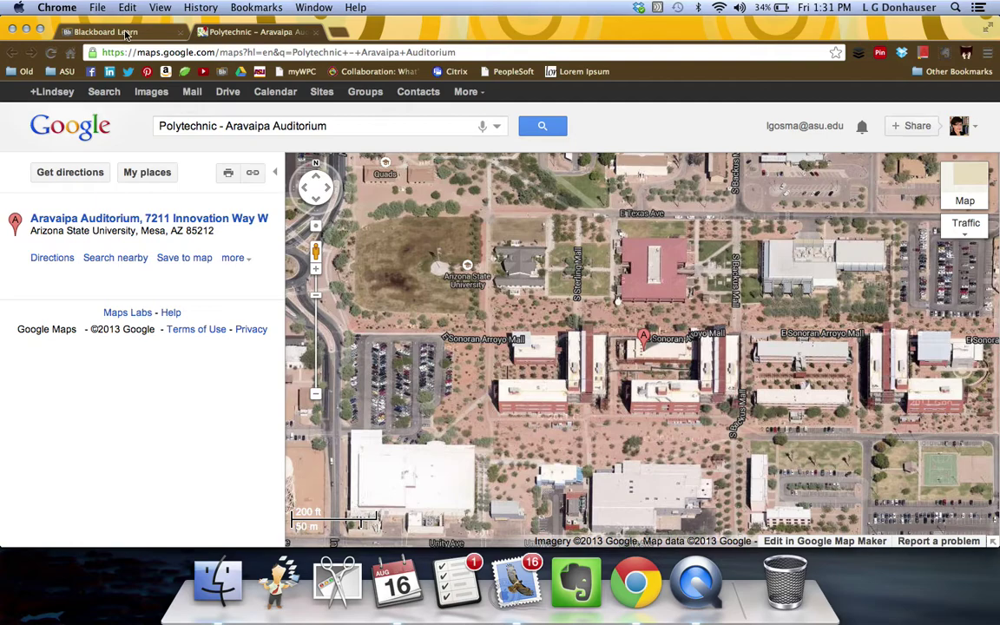
- Return to the Blackboard course, open the September Faculty Lecture Reaction blog, and review its member list including members without entries
click(126, 32)
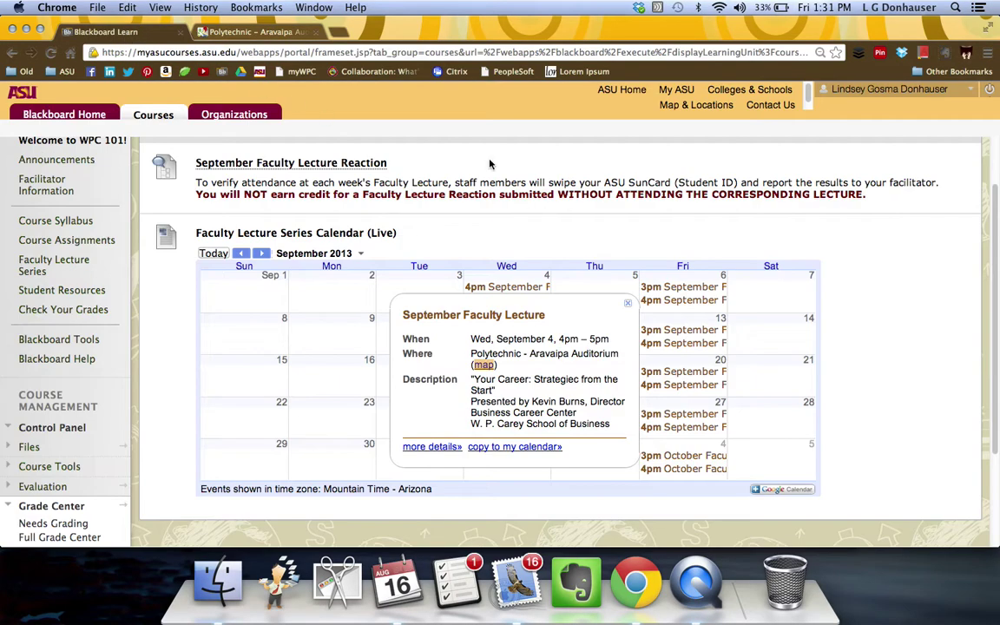
click(269, 162)
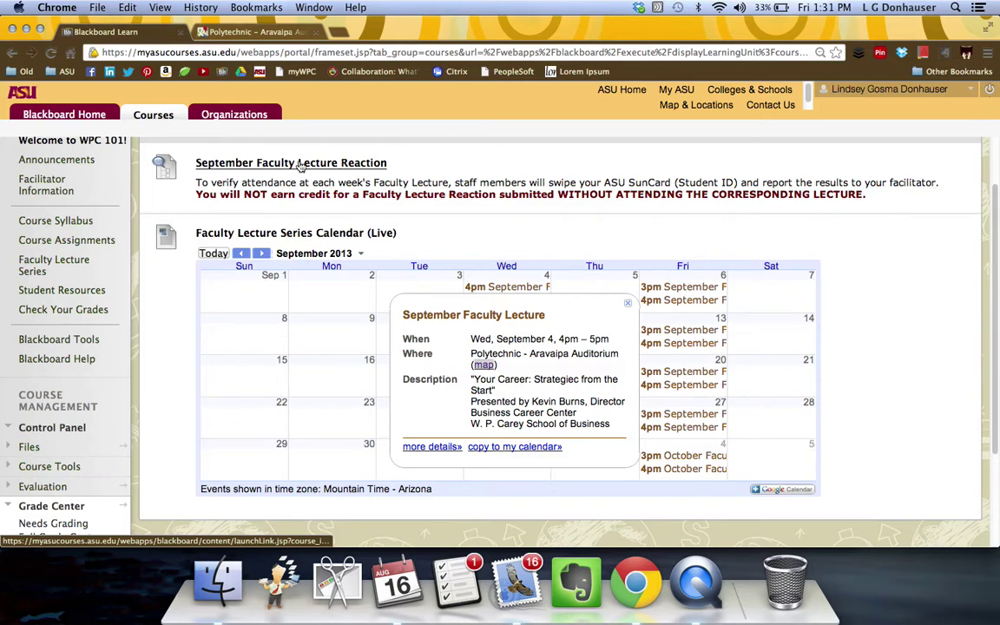
click(300, 165)
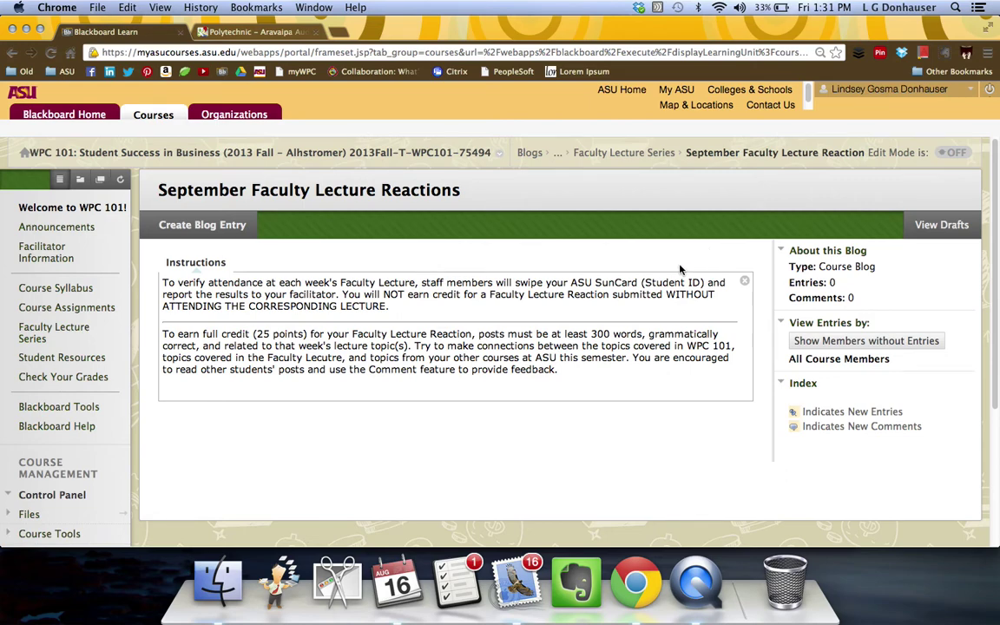
click(860, 346)
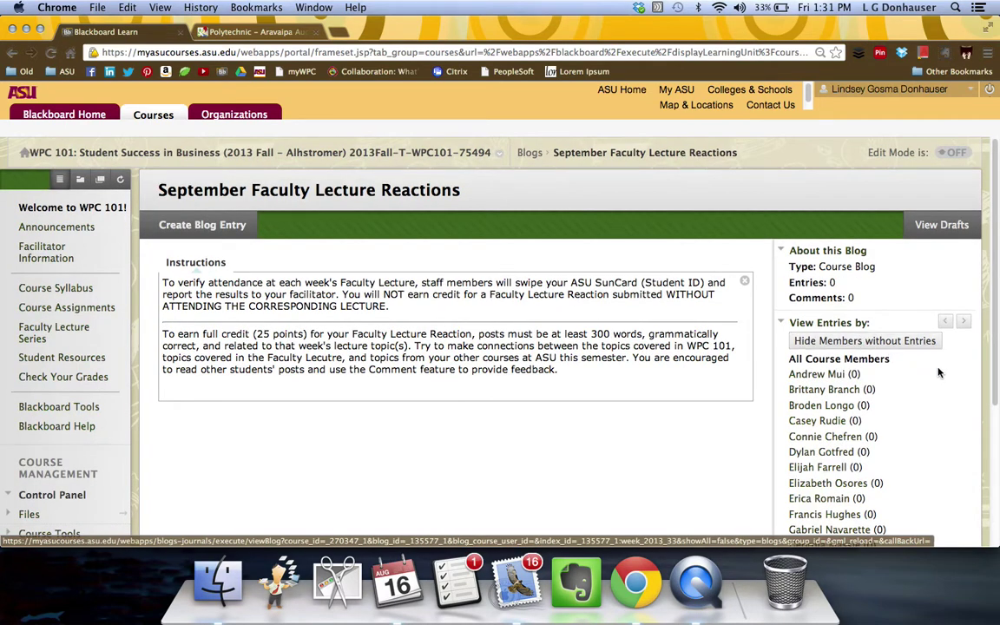
scroll(991, 387, down, 4)
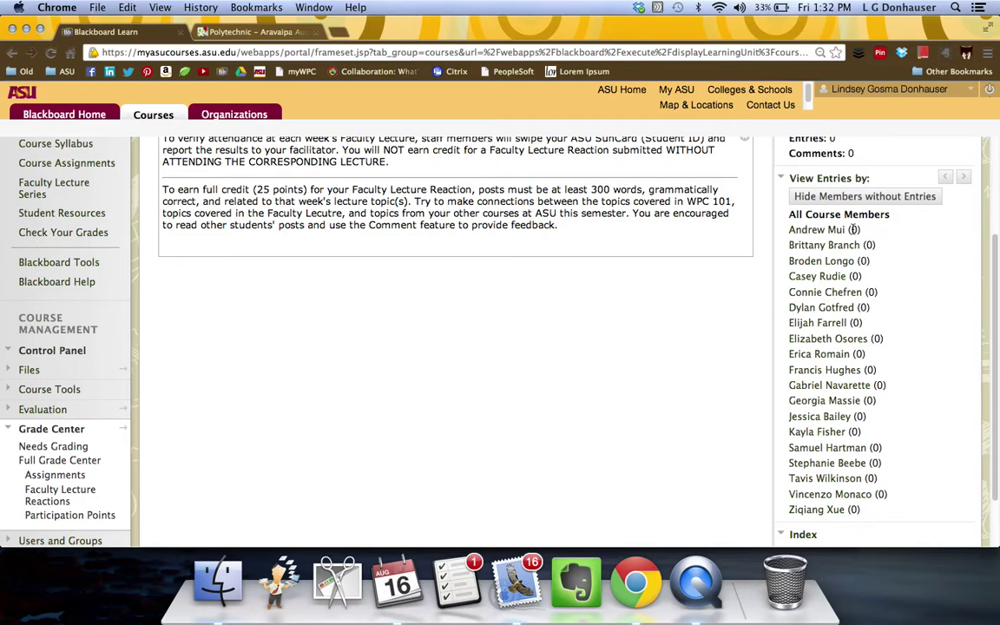
scroll(855, 308, down, 3)
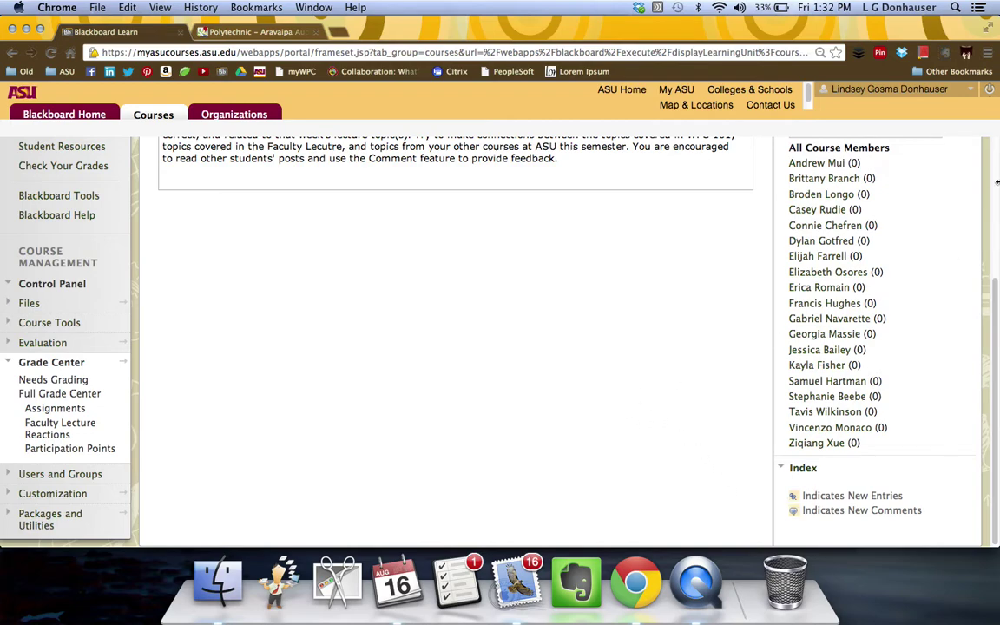
- Go back to the Faculty Lecture Series page and turn Edit Mode on
drag(991, 341, 992, 189)
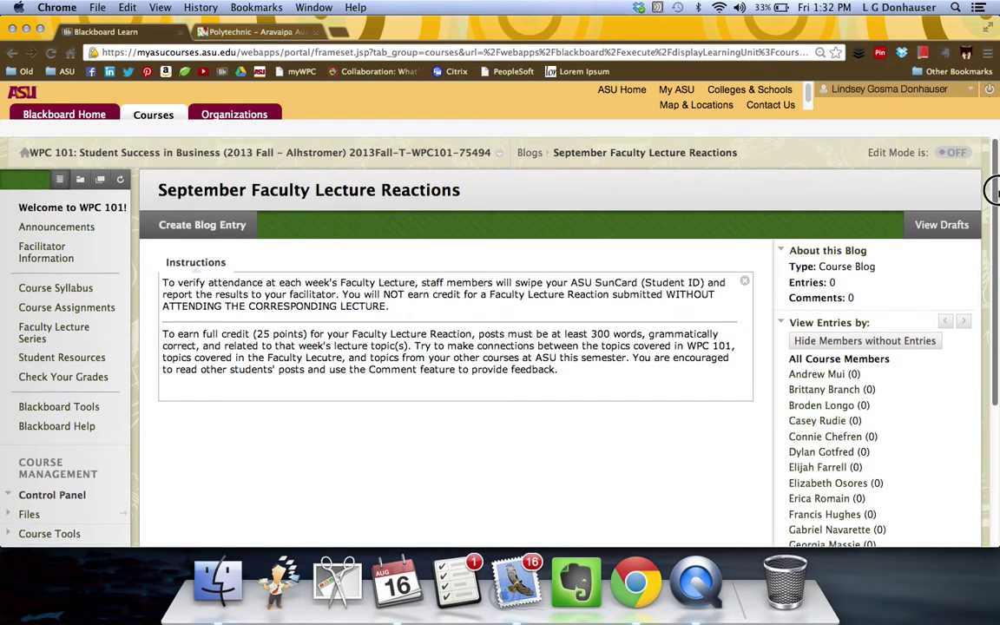
click(33, 336)
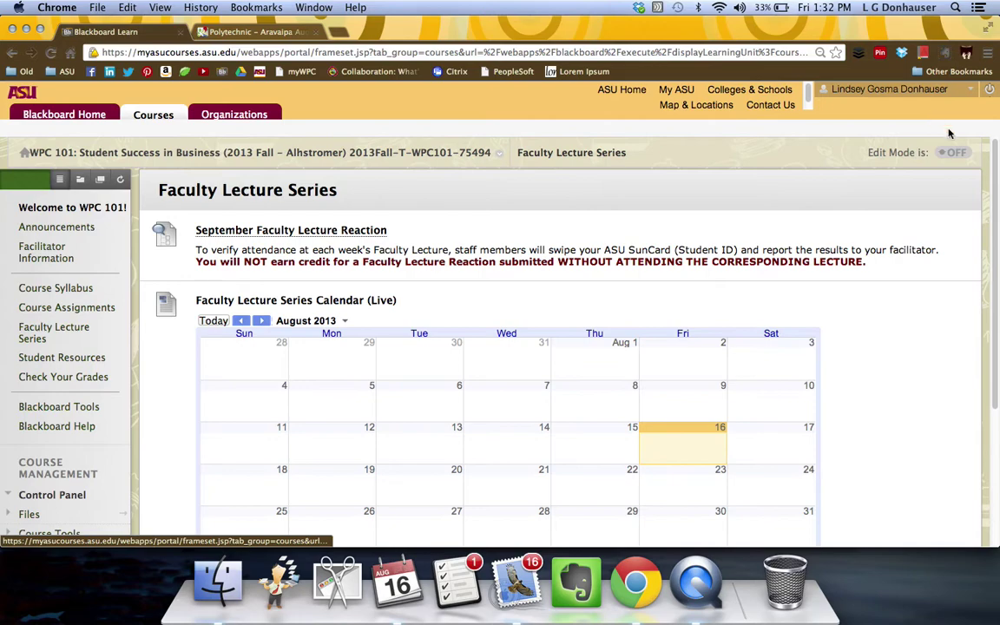
click(956, 155)
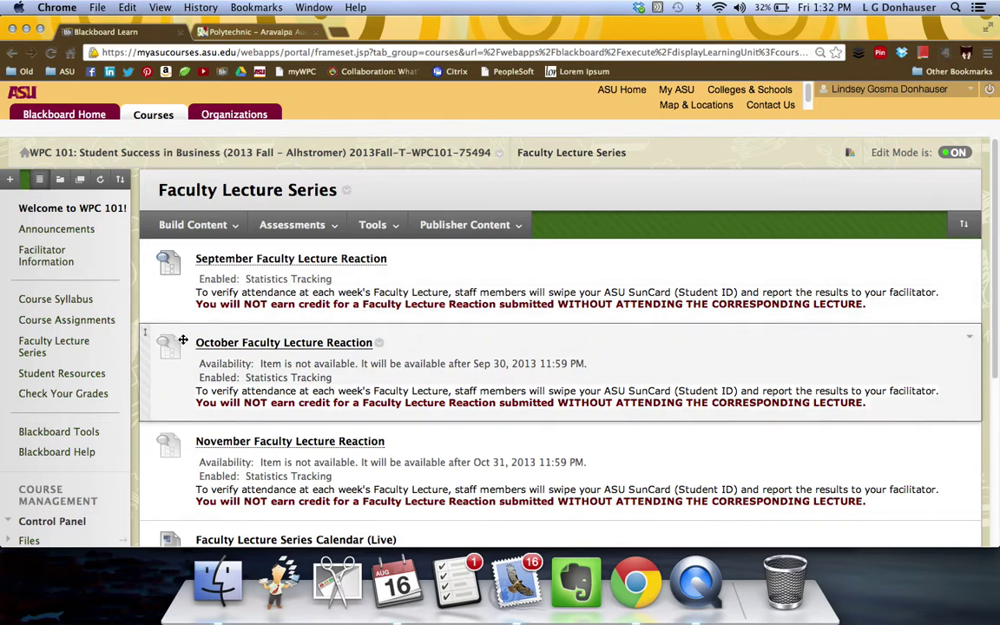
- Open Student Resources and view the W. P. Carey Undergraduate Student Resources link in a new browser tab
click(72, 373)
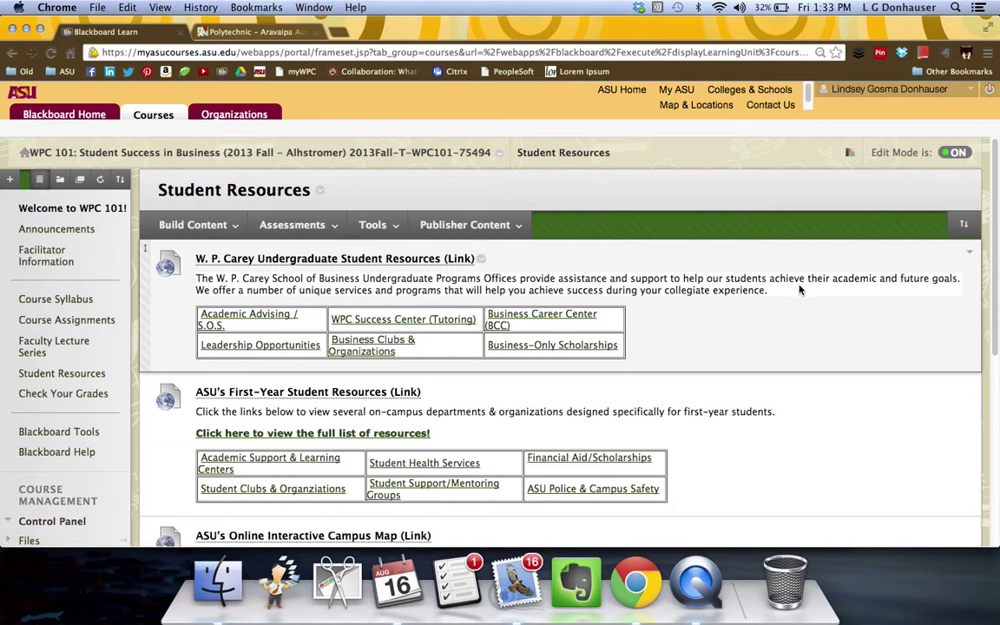
drag(993, 271, 992, 221)
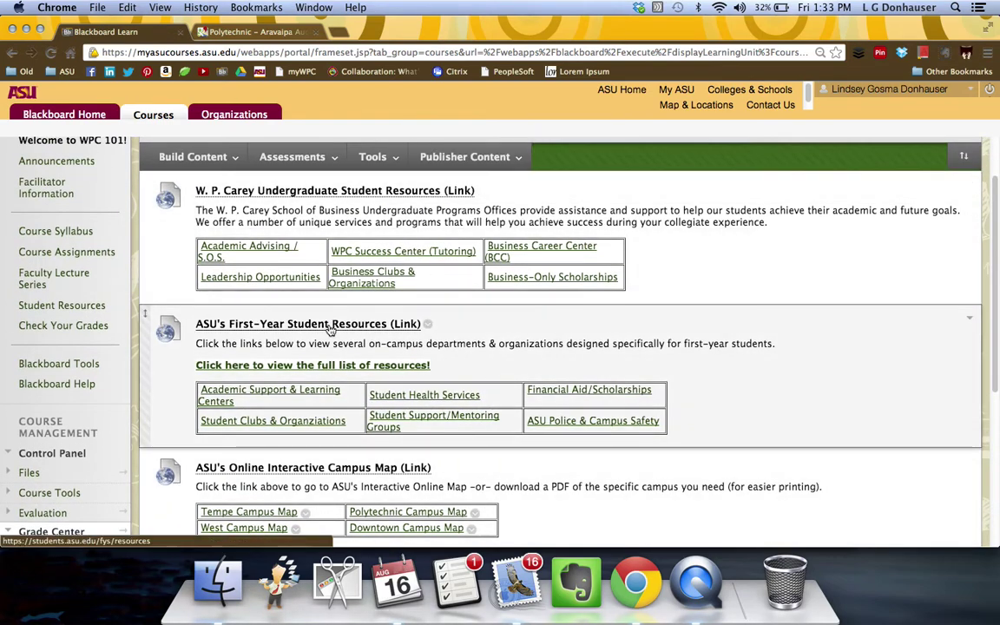
right_click(343, 187)
click(376, 191)
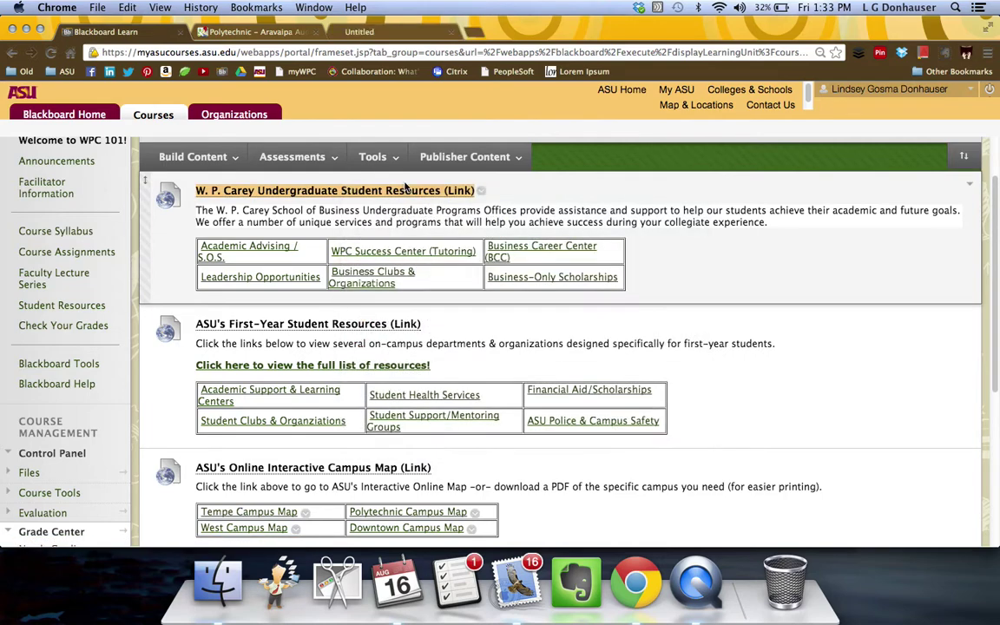
click(386, 32)
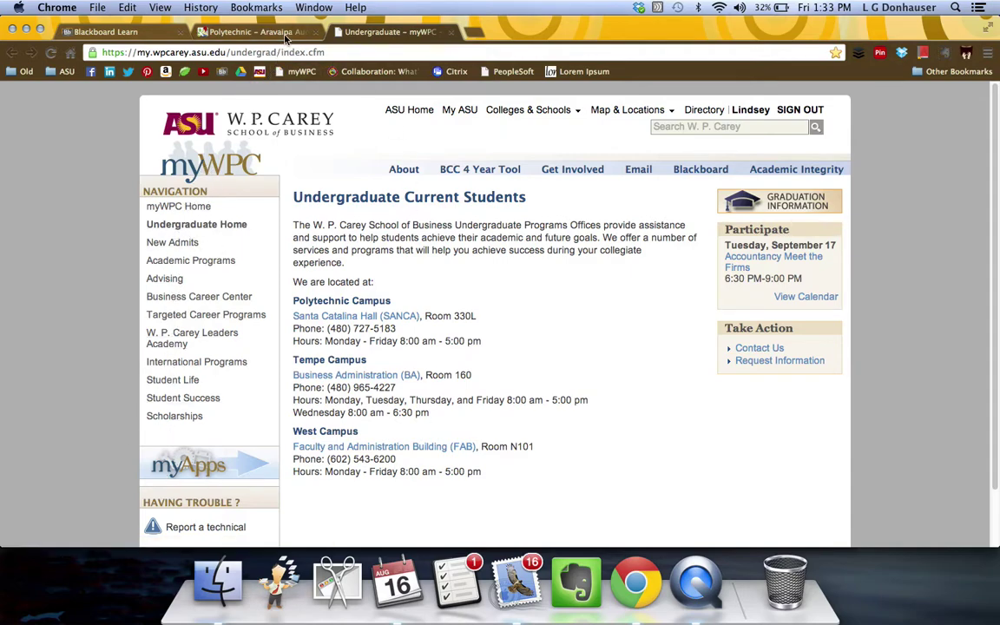
- Open ASU's First-Year Student Resources from Blackboard in a new browser tab, look through its resource lists, and follow Safety Escort Service
click(108, 32)
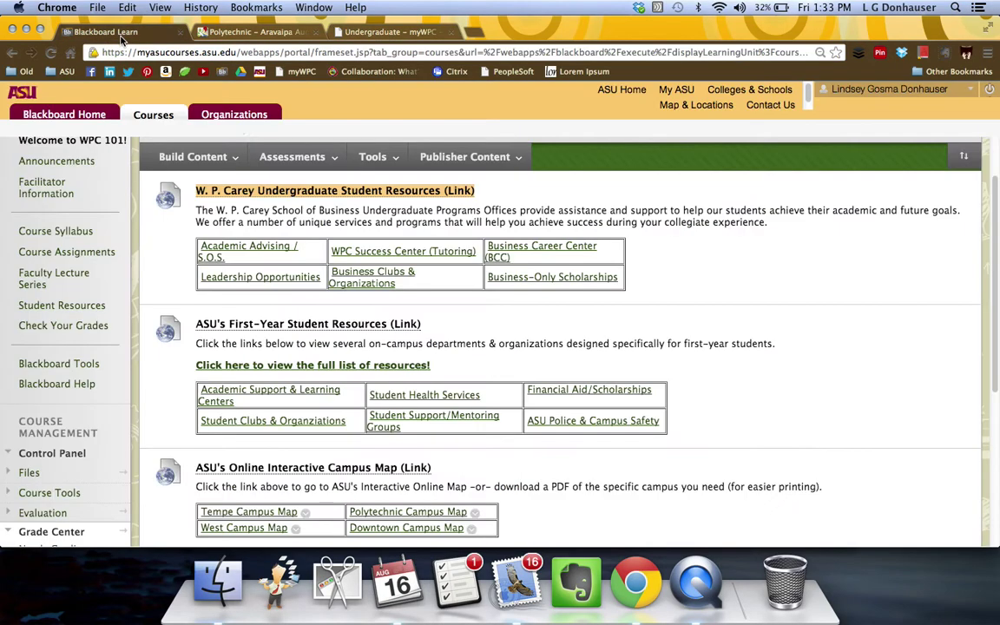
right_click(227, 323)
click(251, 284)
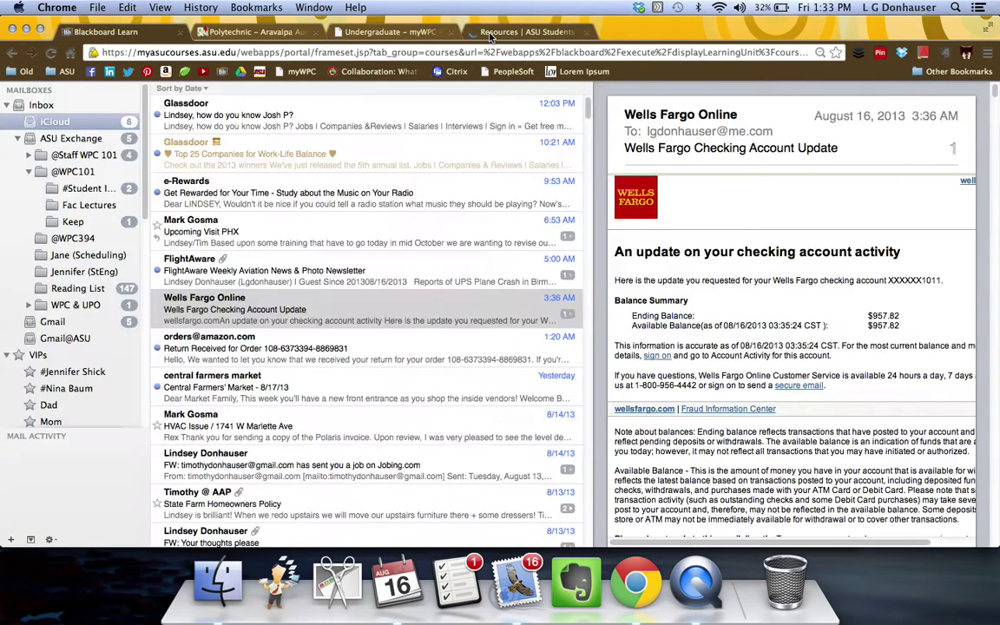
click(490, 33)
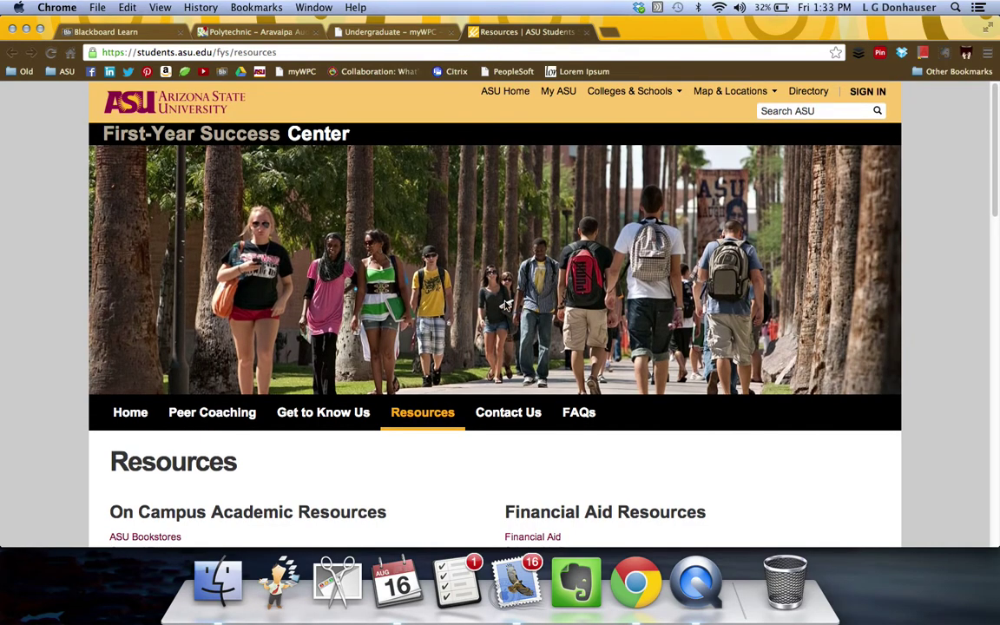
scroll(588, 409, down, 1)
scroll(593, 400, down, 10)
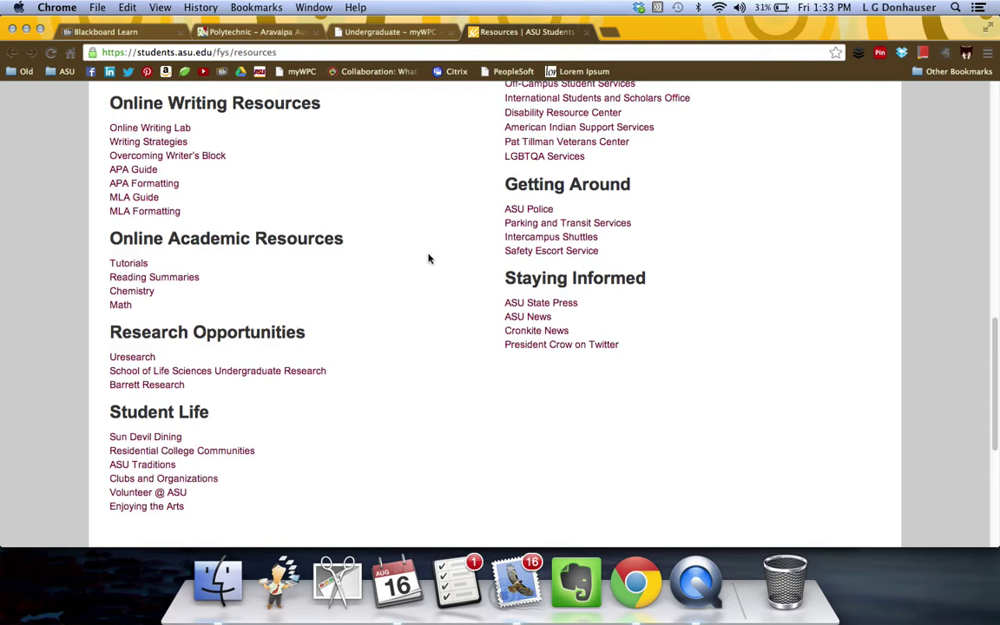
click(546, 251)
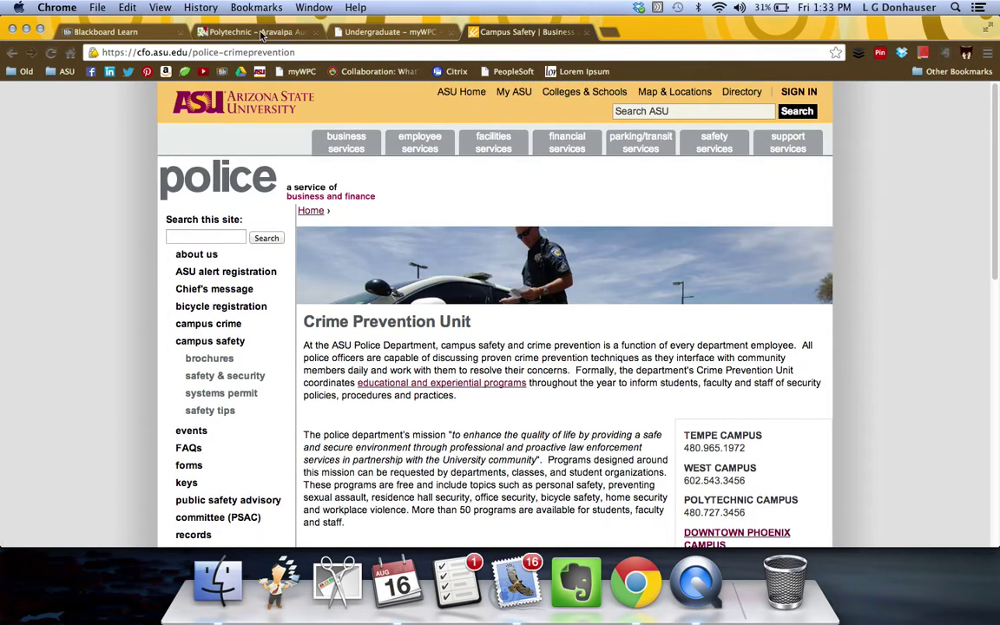
- Return to the Blackboard course site and open the Check Your Grades page
right_click(259, 34)
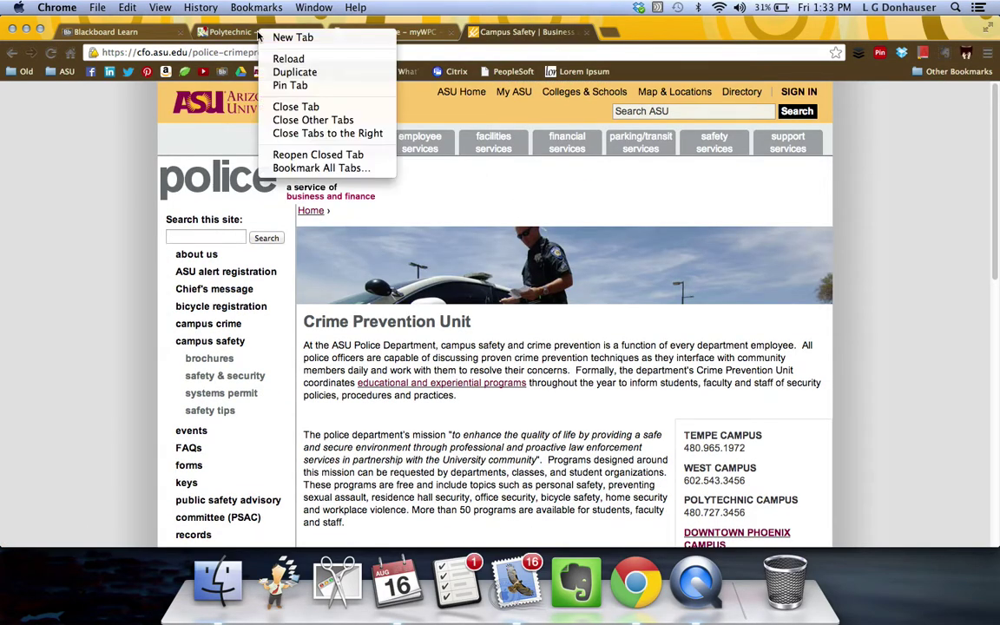
click(134, 33)
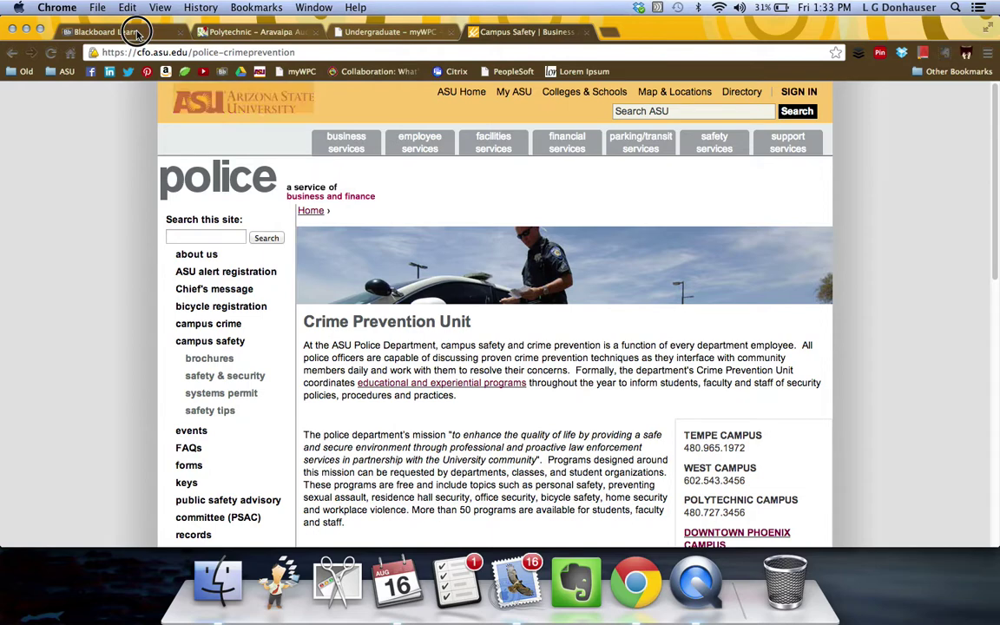
click(136, 33)
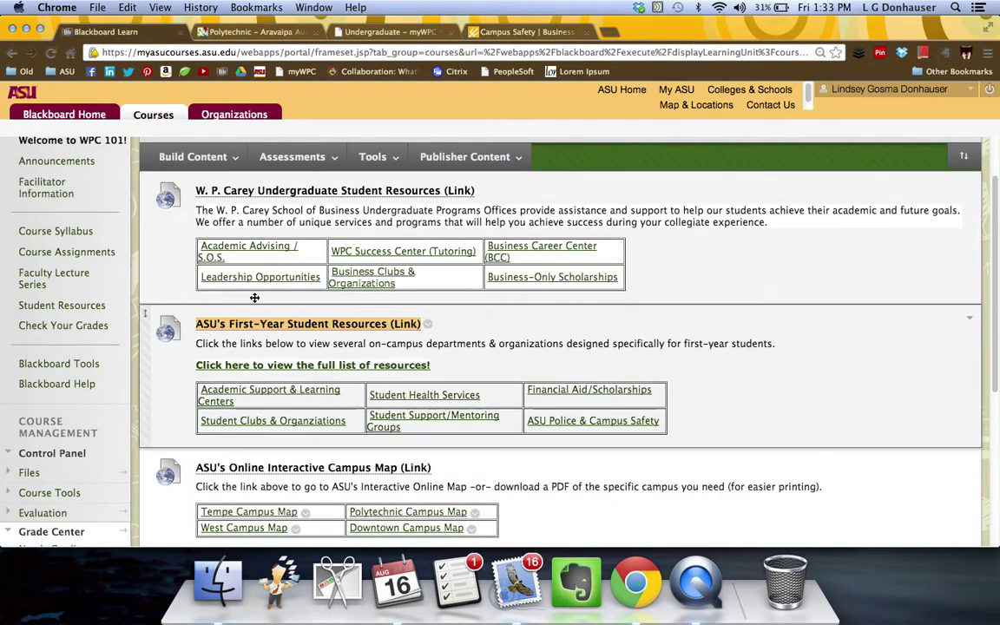
click(69, 324)
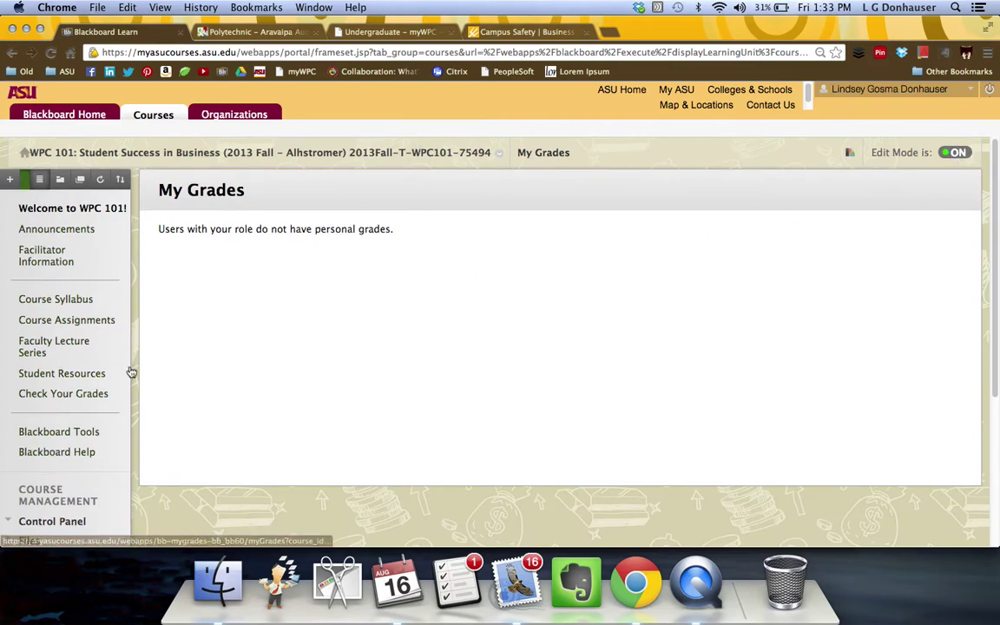
- Expand Grade Center in the course's Control Panel and open the Full Grade Center
scroll(117, 386, down, 1)
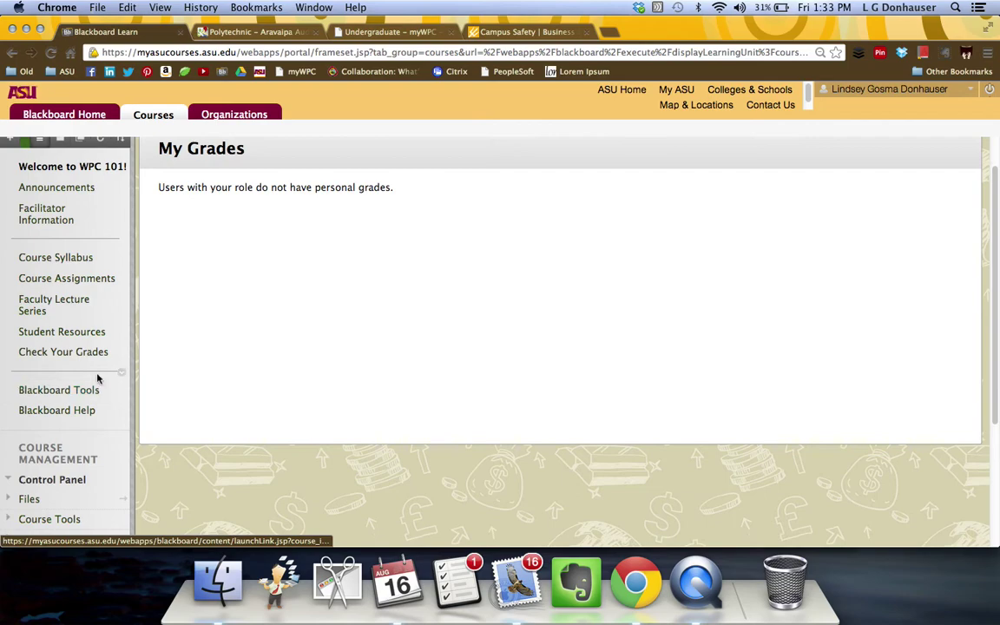
scroll(96, 408, down, 1)
scroll(49, 528, down, 4)
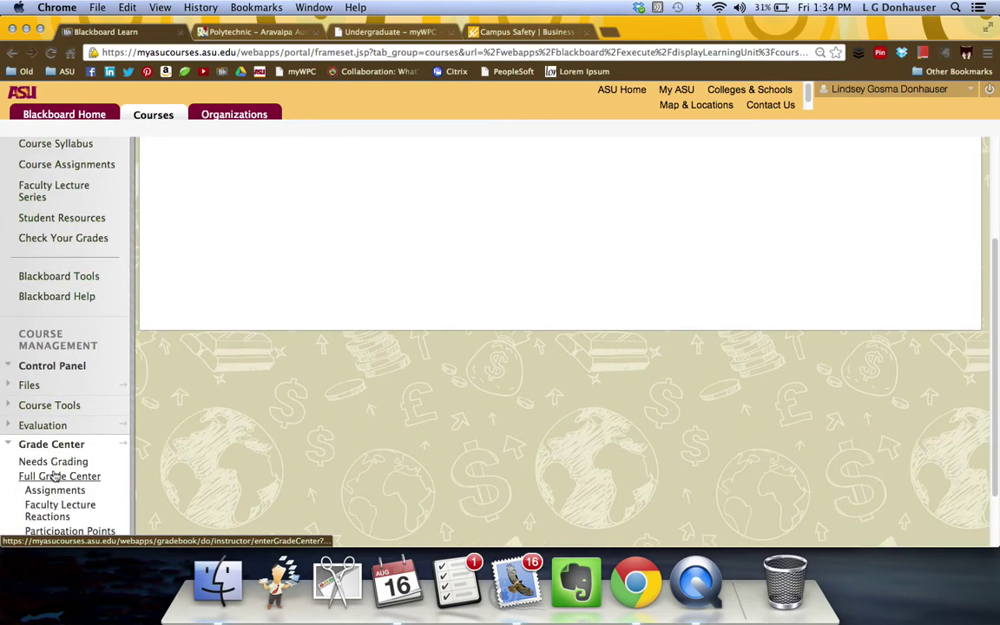
click(38, 373)
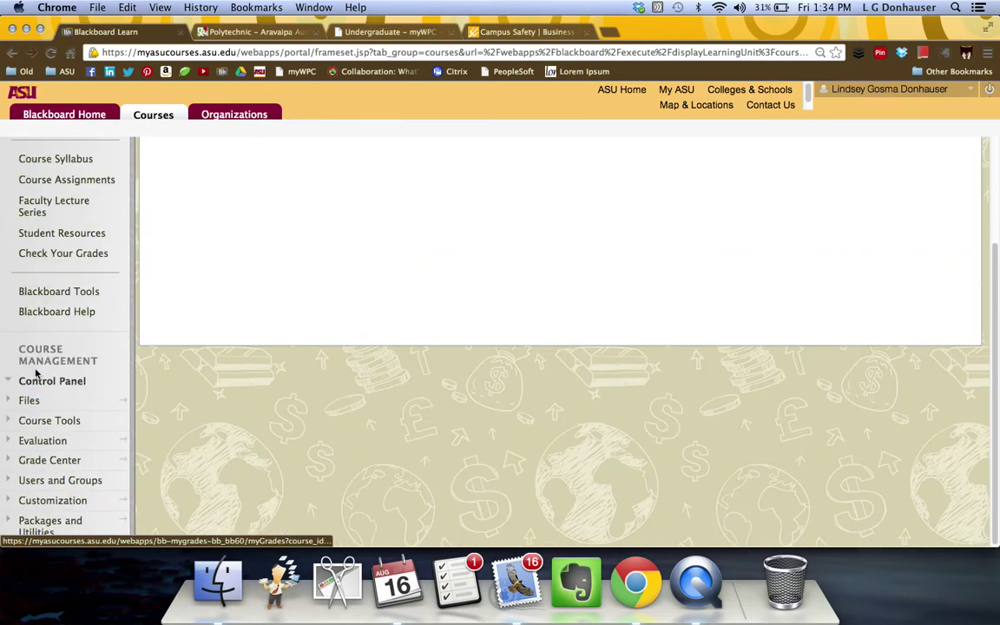
click(50, 460)
scroll(66, 429, down, 2)
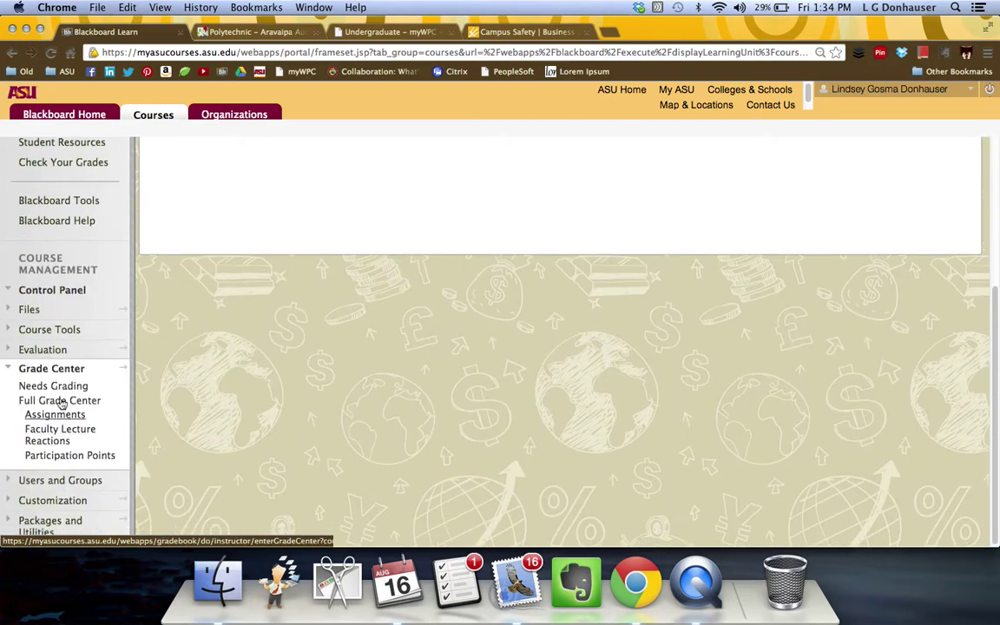
click(64, 399)
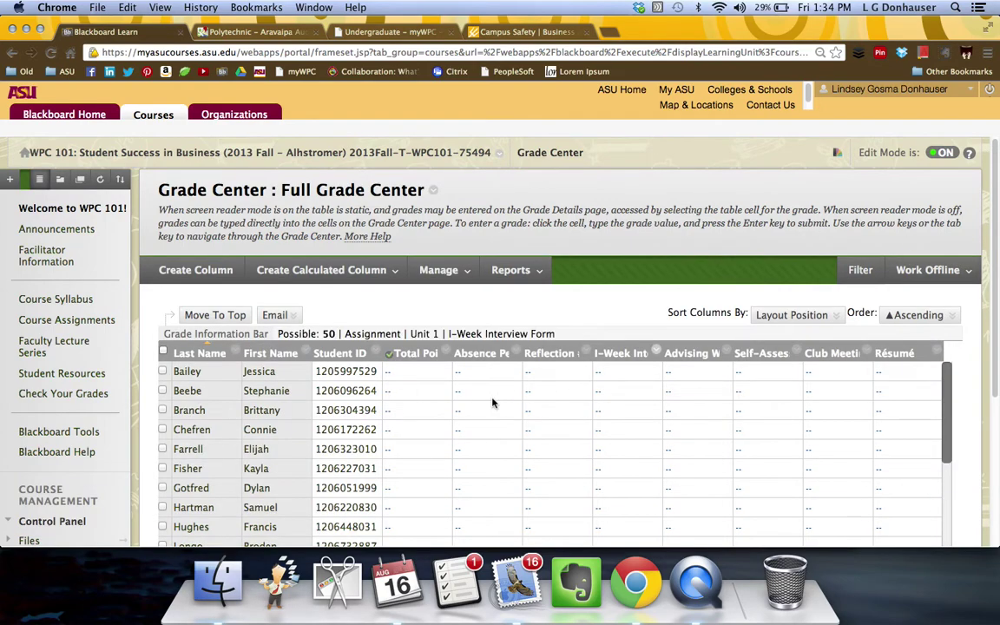
- Review the Grade Center's Column Organization from the Unit 1 assignments to the Faculty Lecture Reactions, and submit the column layout
click(440, 269)
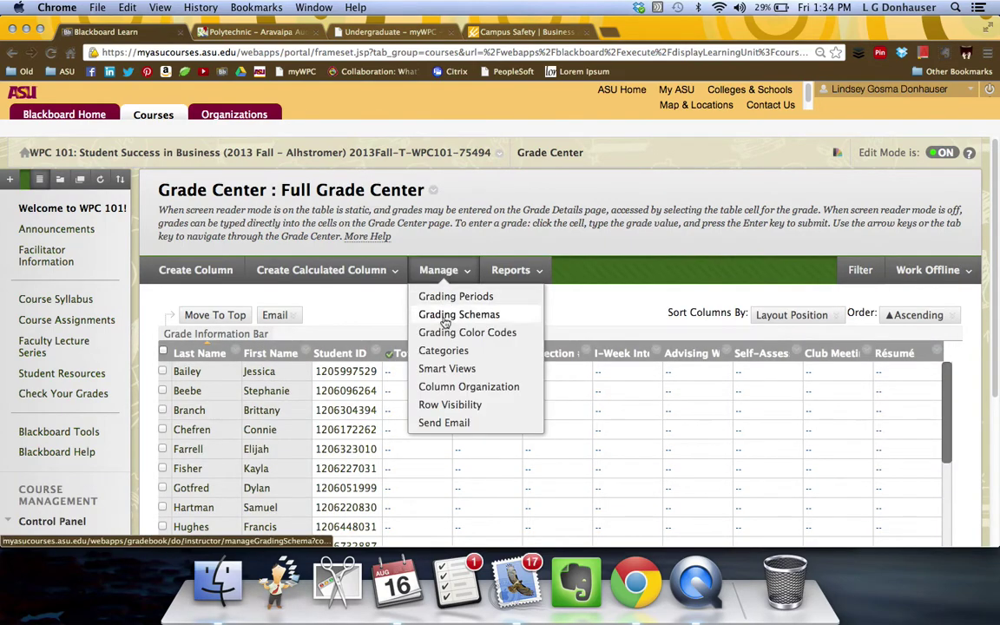
click(439, 392)
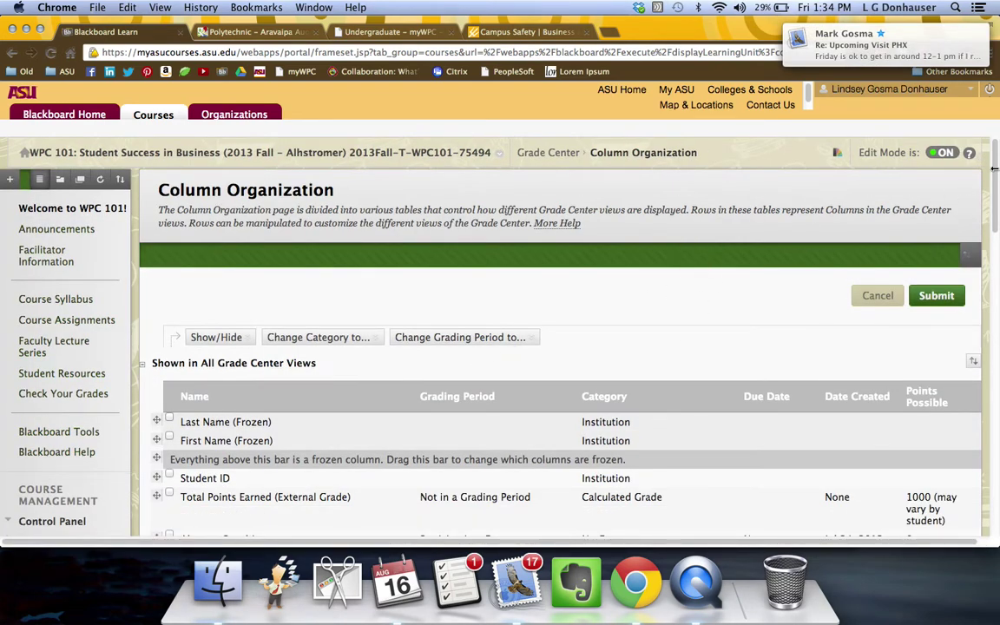
drag(990, 181, 987, 265)
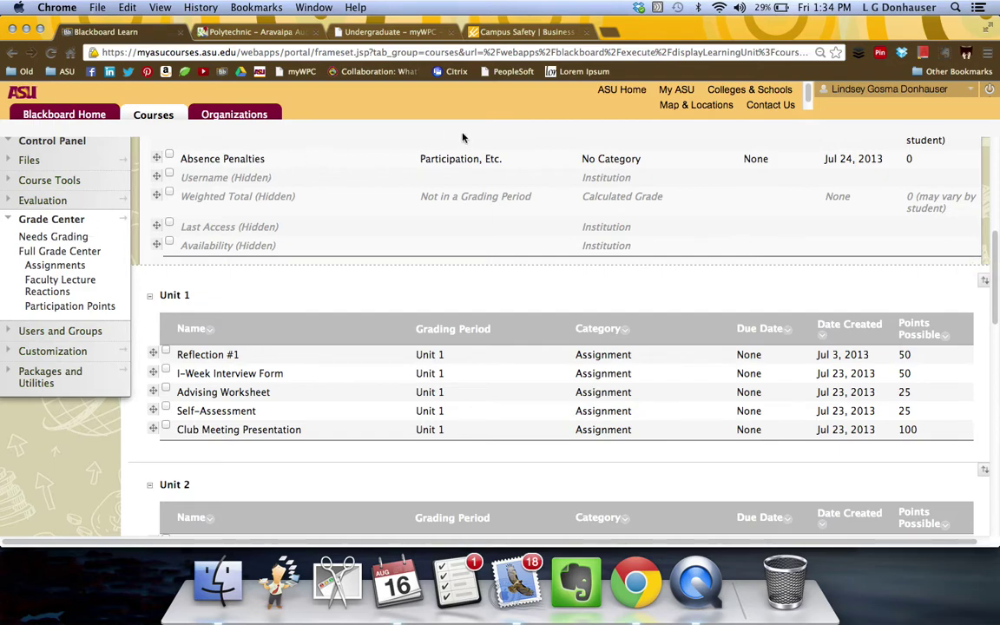
drag(992, 245, 992, 463)
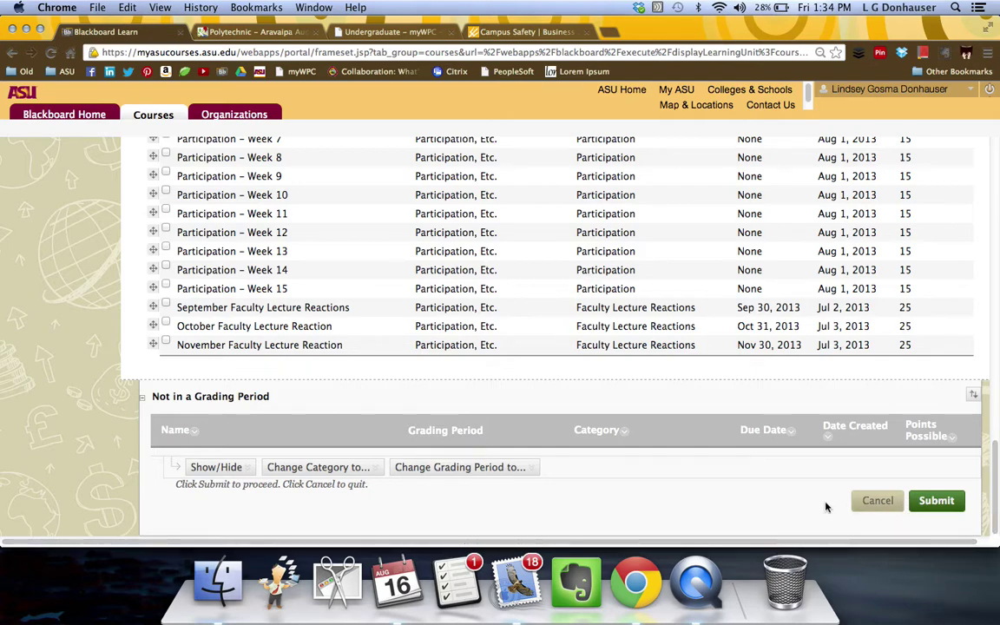
mouse_move(152, 308)
mouse_down()
mouse_move(153, 329)
mouse_move(145, 298)
mouse_up()
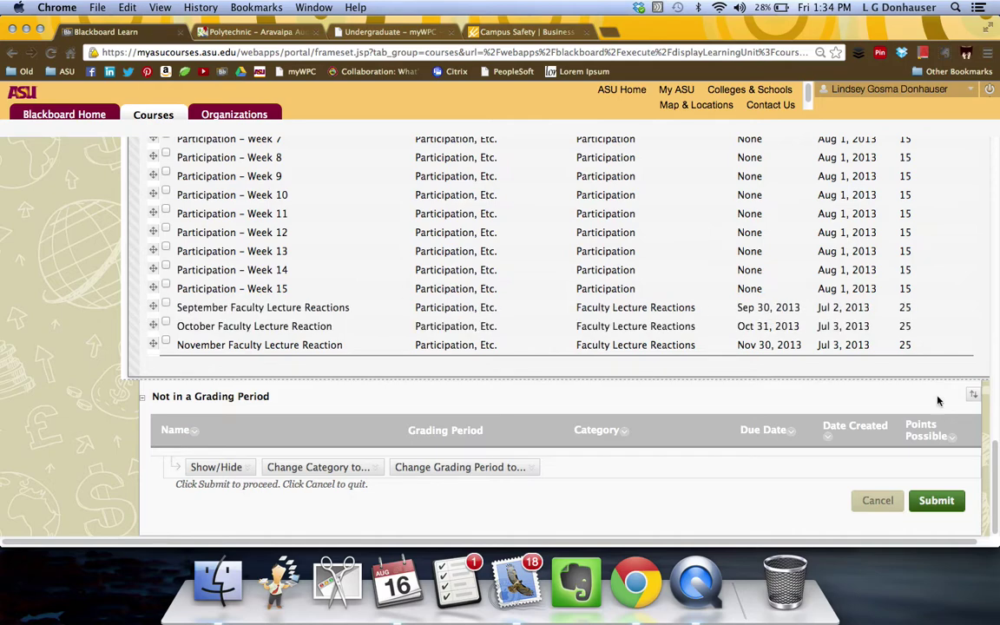
click(952, 503)
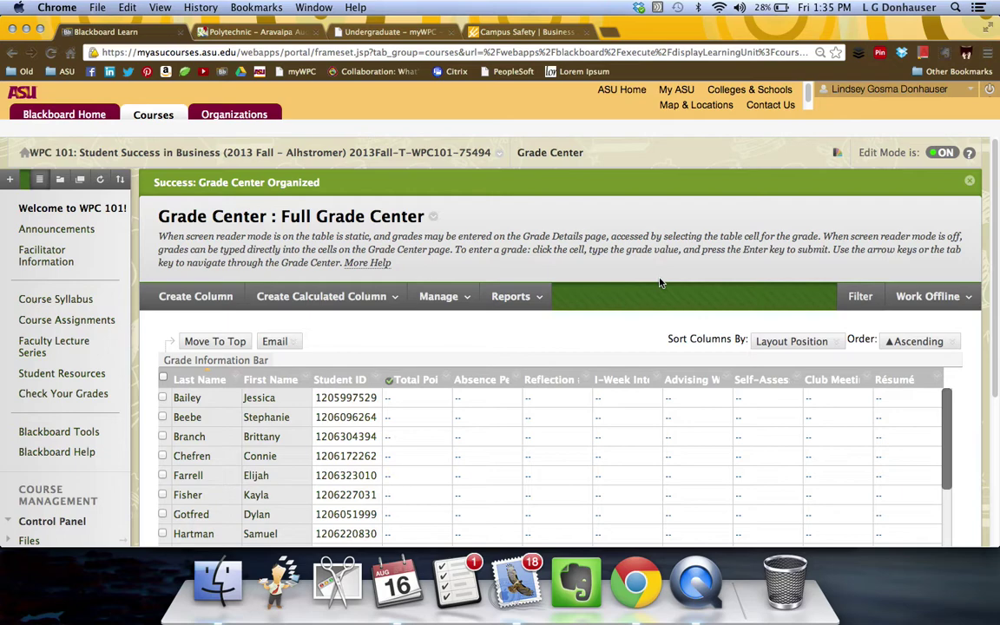
- Show the Grade Center's filter options and switch the current view to the Faculty Lecture Reactions smart view
click(860, 297)
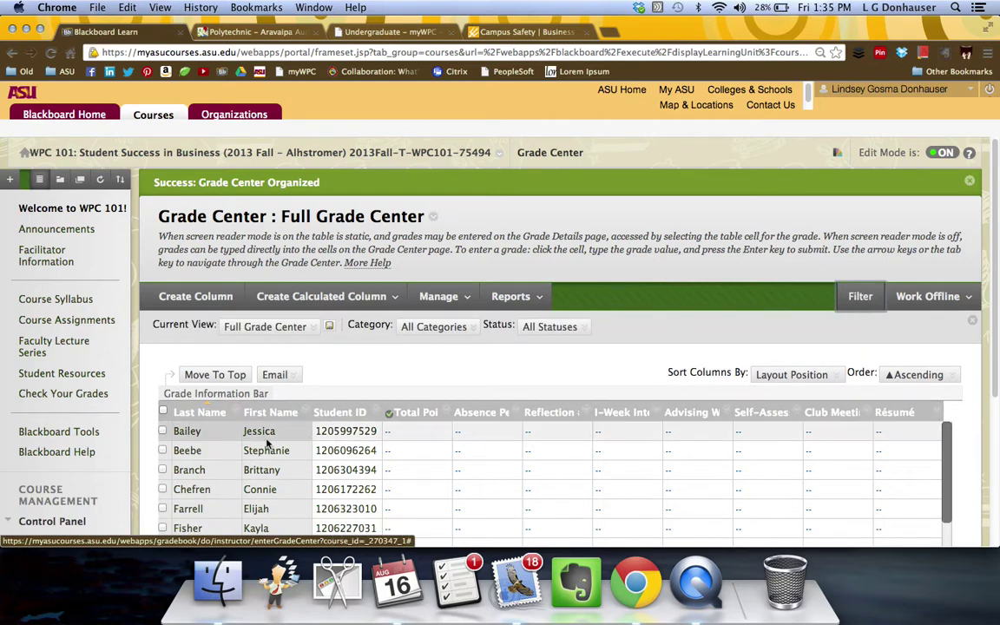
click(290, 330)
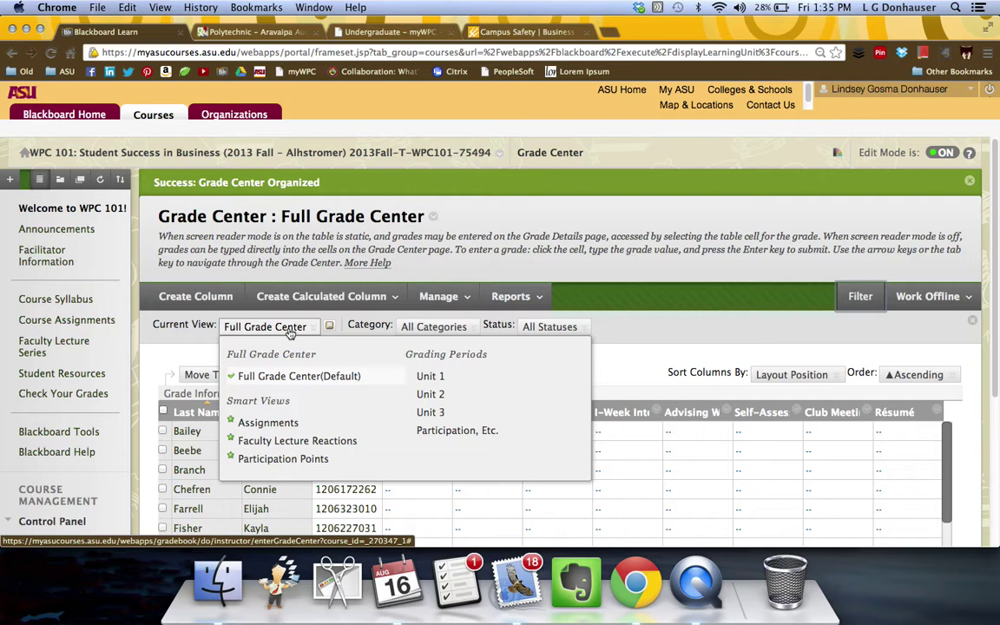
click(316, 447)
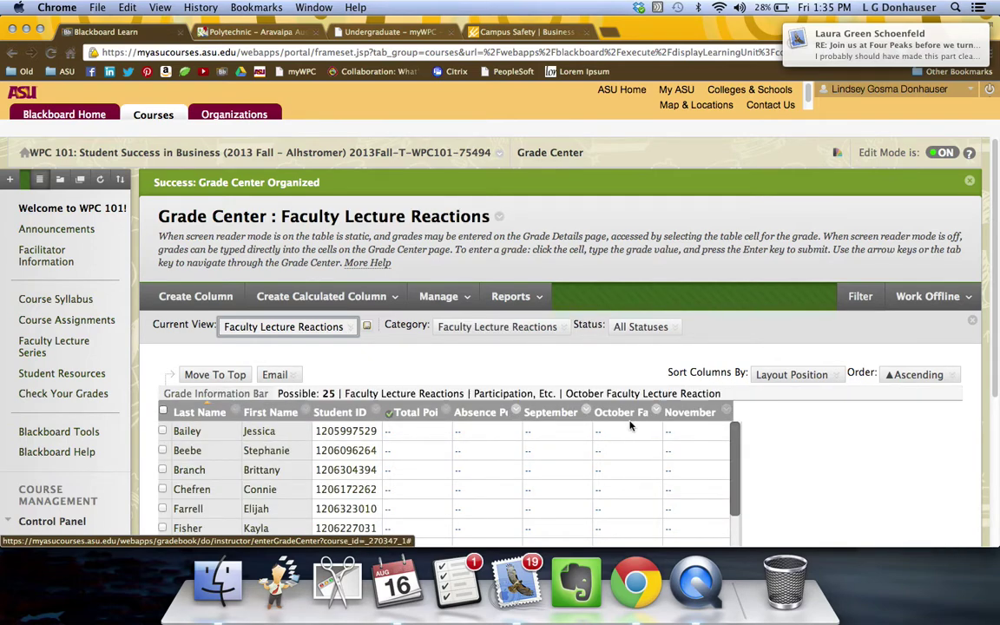
- Switch the Grade Center's current view to the Unit 3 grading period
click(286, 326)
click(278, 326)
click(291, 327)
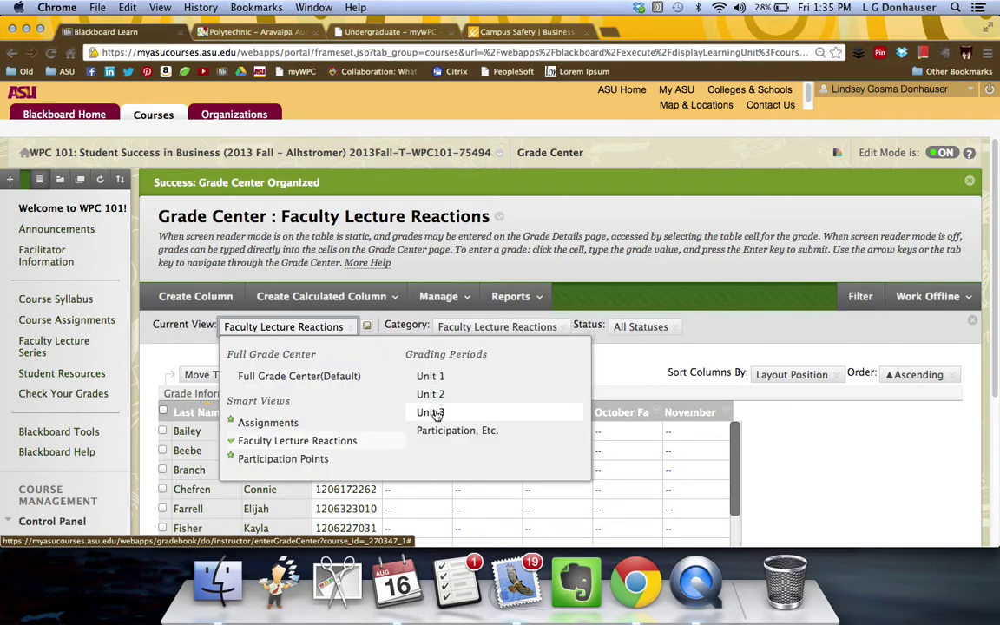
click(430, 413)
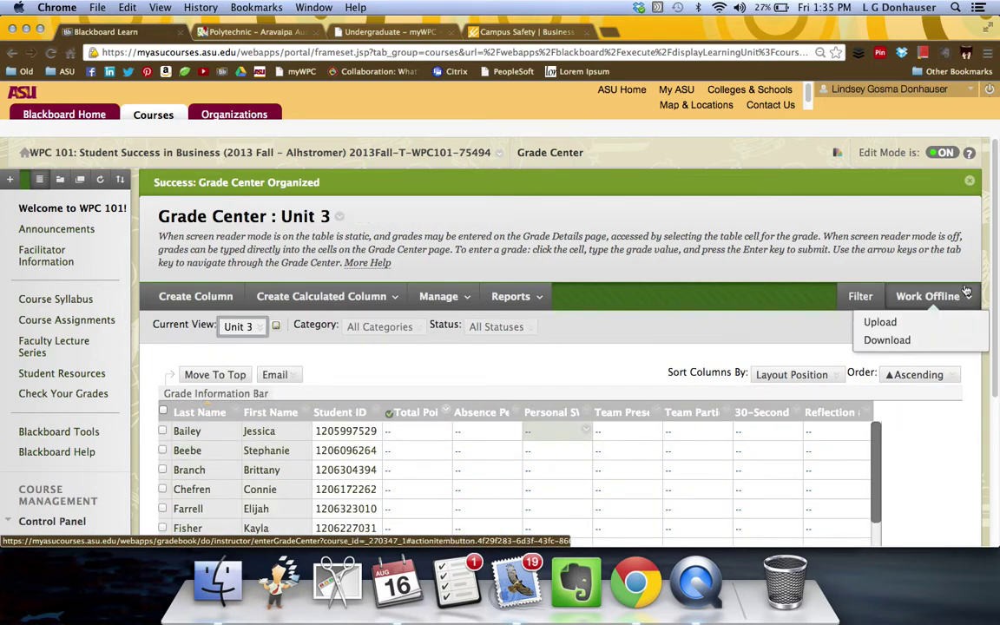
- Look through the student rows in the Unit 3 view down to the page's end, and check the Total Points column's details
drag(989, 239, 995, 321)
click(879, 332)
mouse_move(879, 331)
mouse_down()
mouse_move(890, 390)
mouse_move(877, 305)
mouse_move(879, 318)
mouse_up()
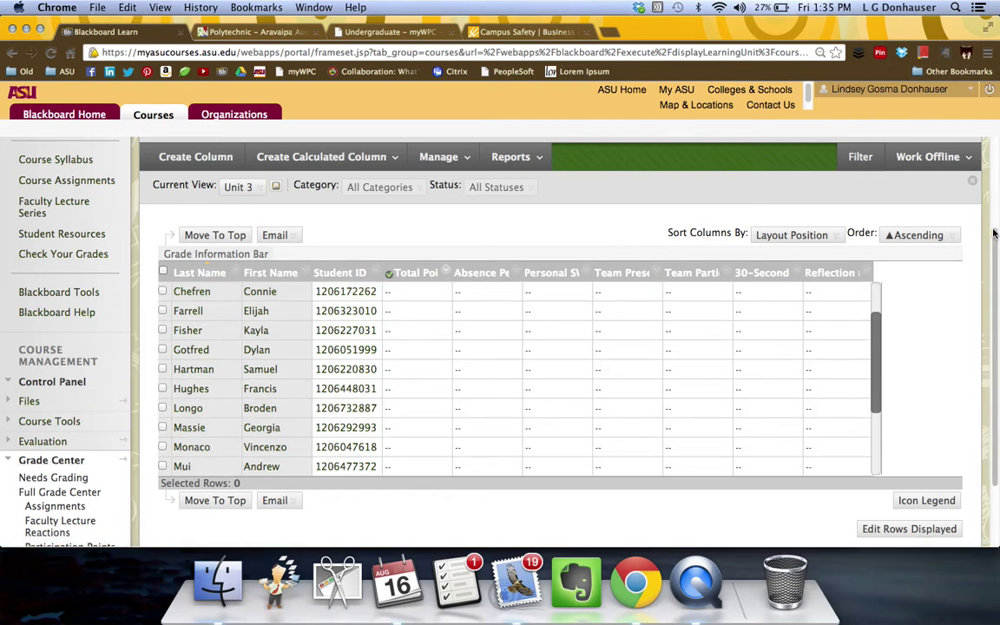
drag(990, 241, 991, 309)
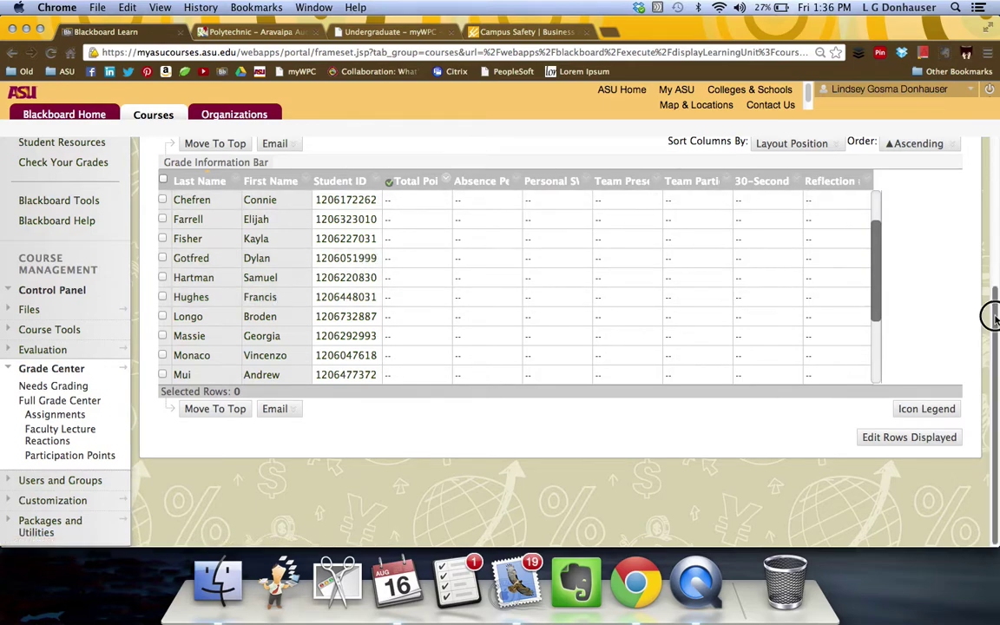
scroll(993, 316, up, 4)
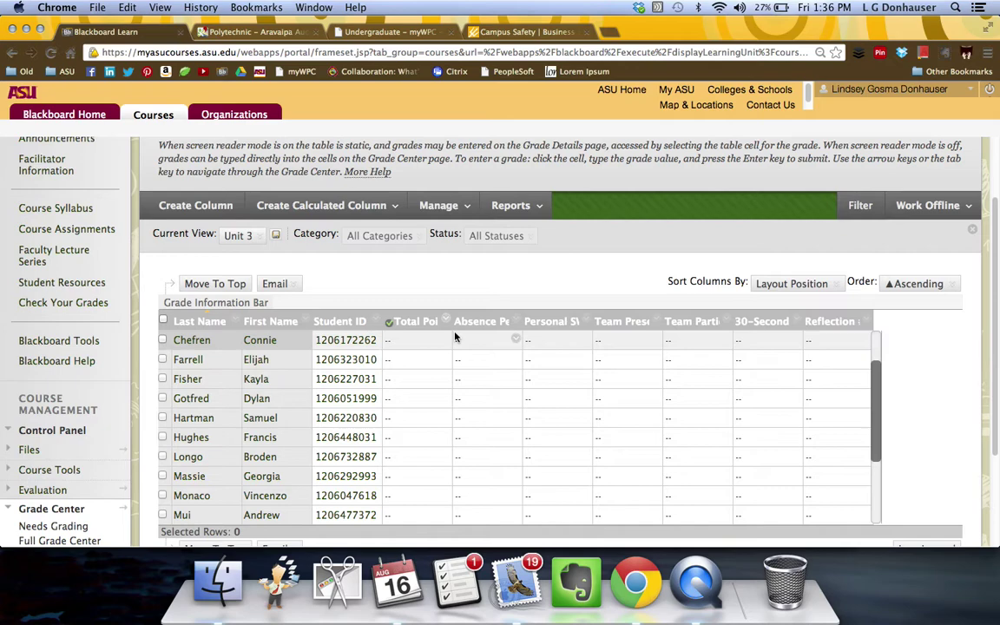
mouse_move(427, 325)
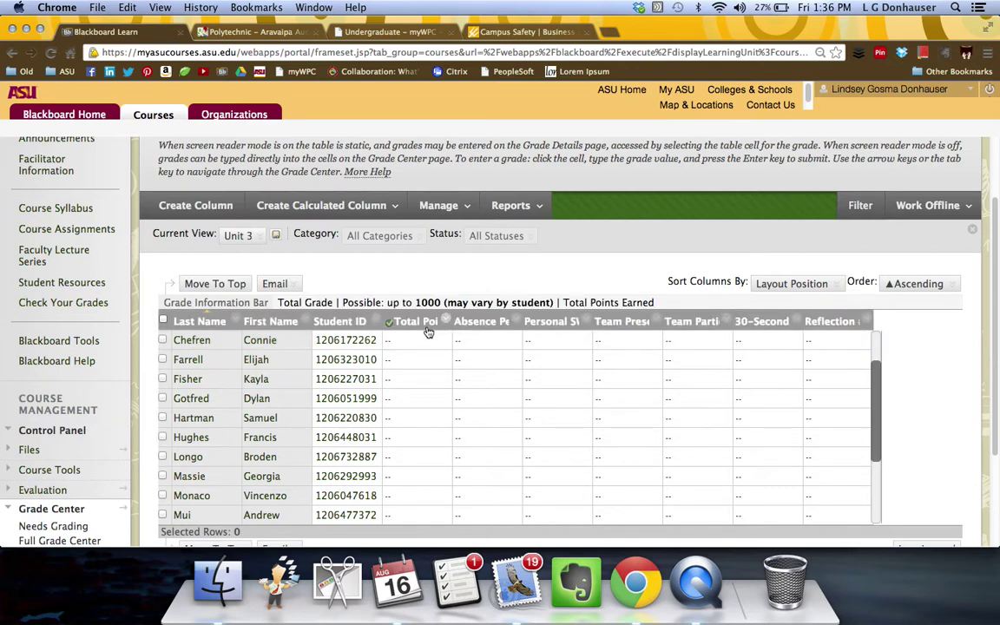